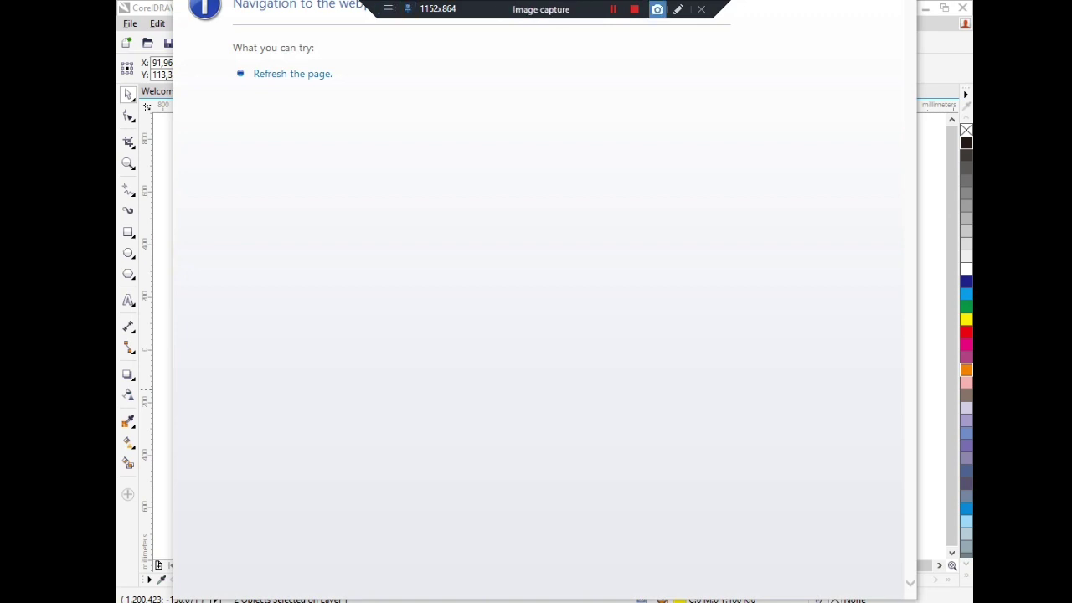
Close the Navigation Canceled browser window and create a new blank design, Design1.
{"action": "left_click", "coordinate": [701, 10]}
{"action": "left_click", "coordinate": [654, 100]}
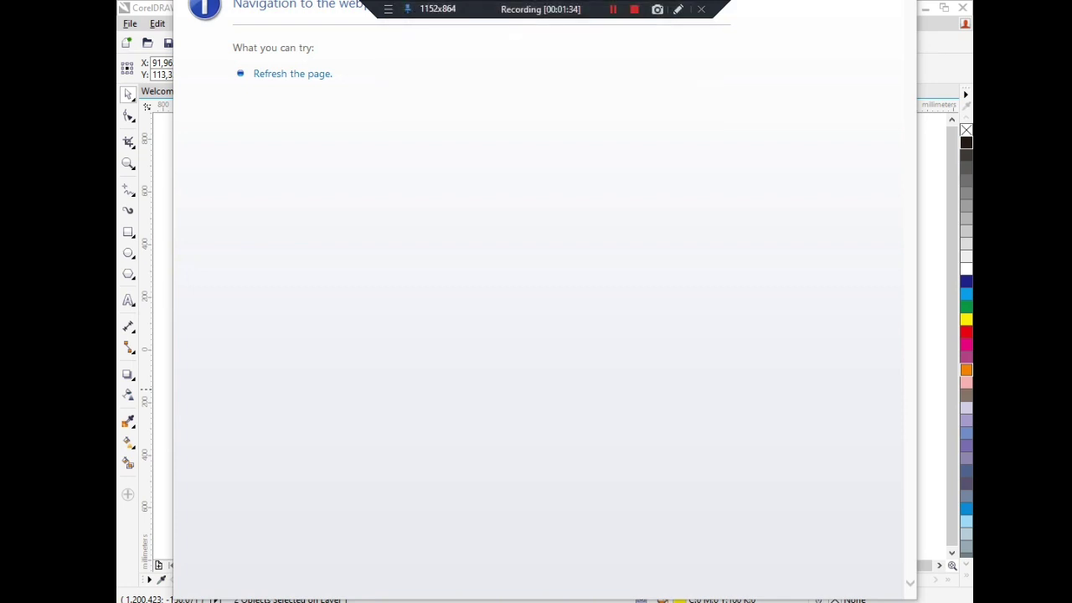
{"action": "left_click", "coordinate": [314, 5]}
{"action": "left_click_drag", "start_coordinate": [315, 5], "coordinate": [197, 5]}
{"action": "left_click", "coordinate": [314, 5]}
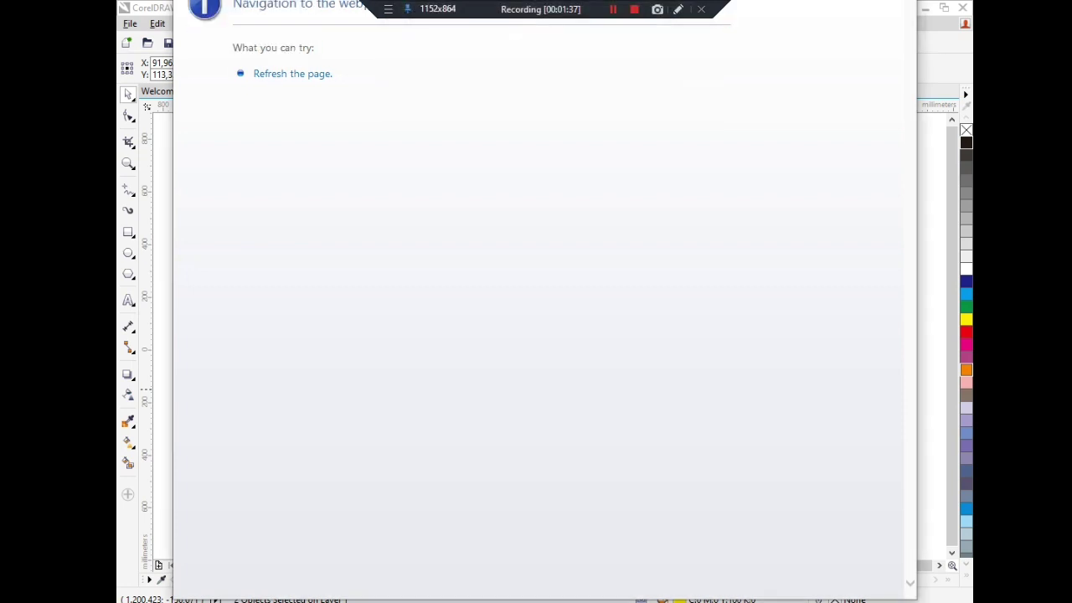
{"action": "mouse_move", "coordinate": [641, 602]}
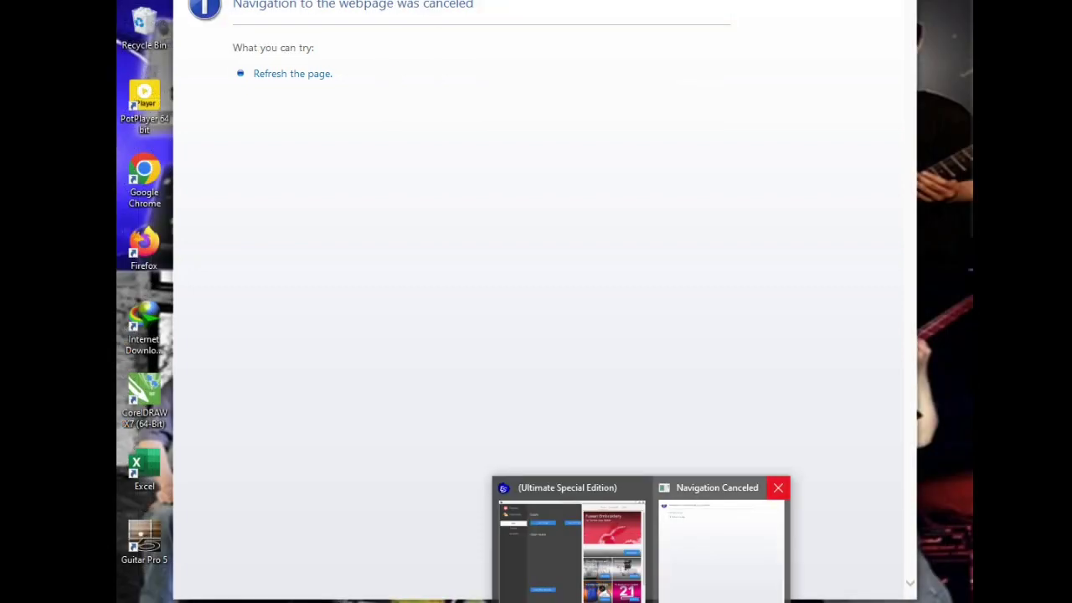
{"action": "left_click", "coordinate": [779, 488]}
{"action": "left_click", "coordinate": [375, 129]}
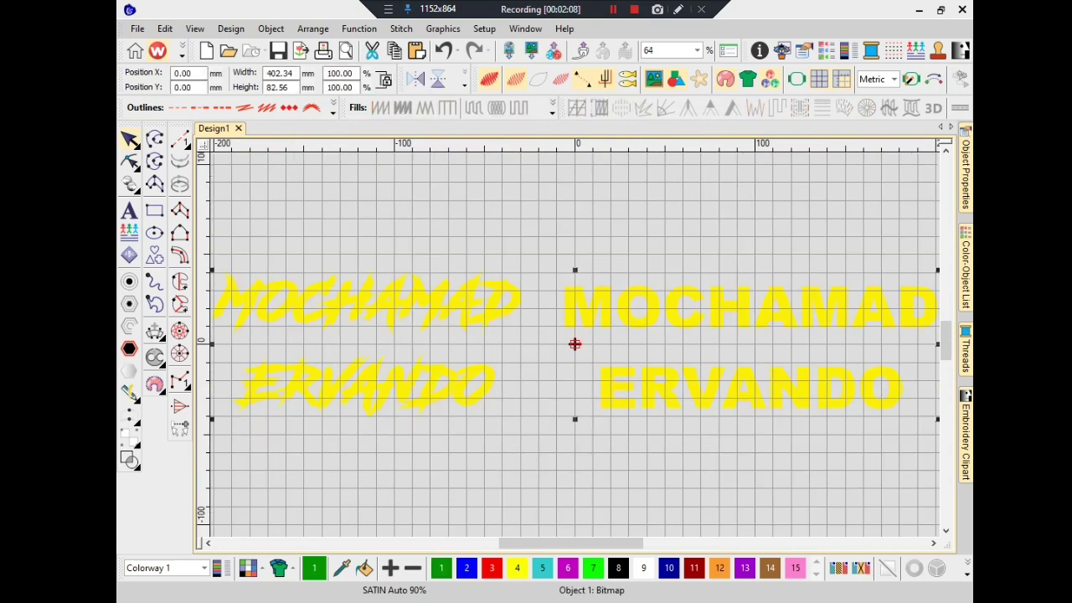
Run Graphics > Smart Design on the name bitmap, accepting the default colours, to produce yellow stitches.
{"action": "scroll", "coordinate": [383, 378], "scroll_direction": "down", "scroll_amount": 1}
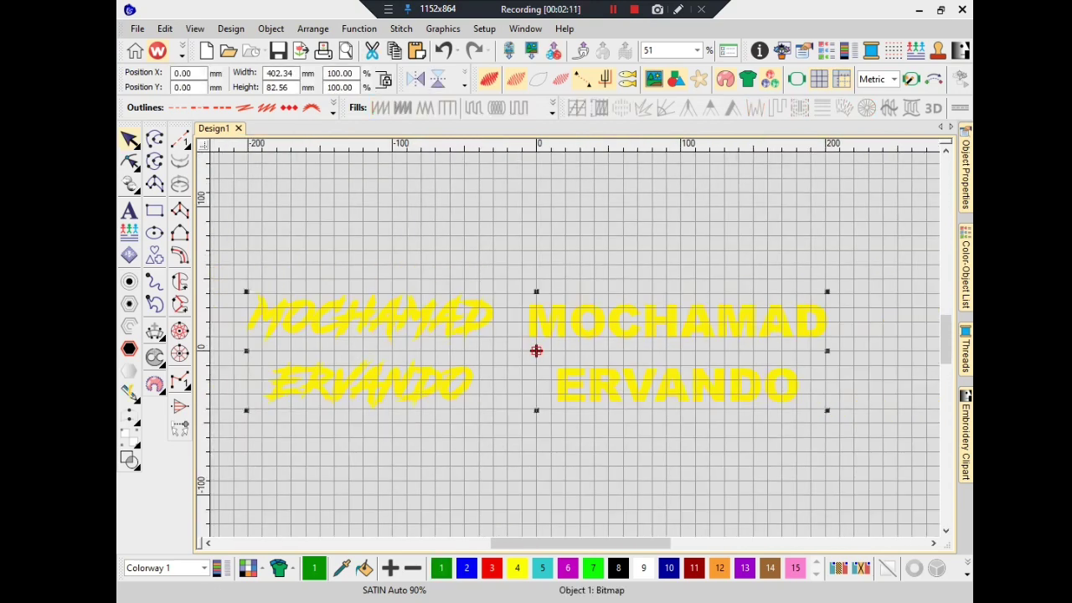
{"action": "left_click", "coordinate": [443, 28]}
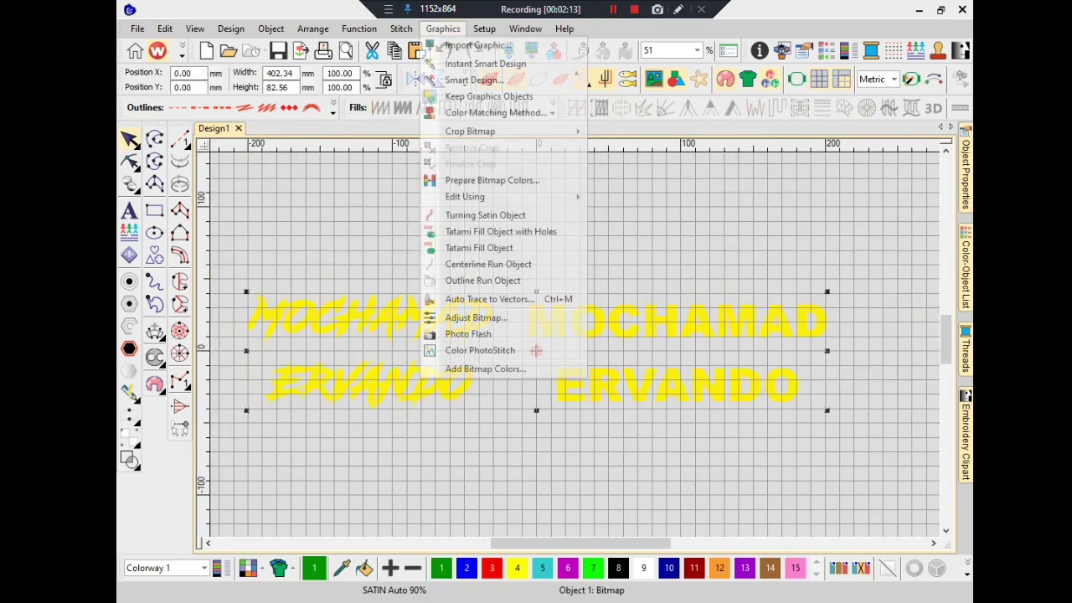
{"action": "left_click", "coordinate": [467, 81]}
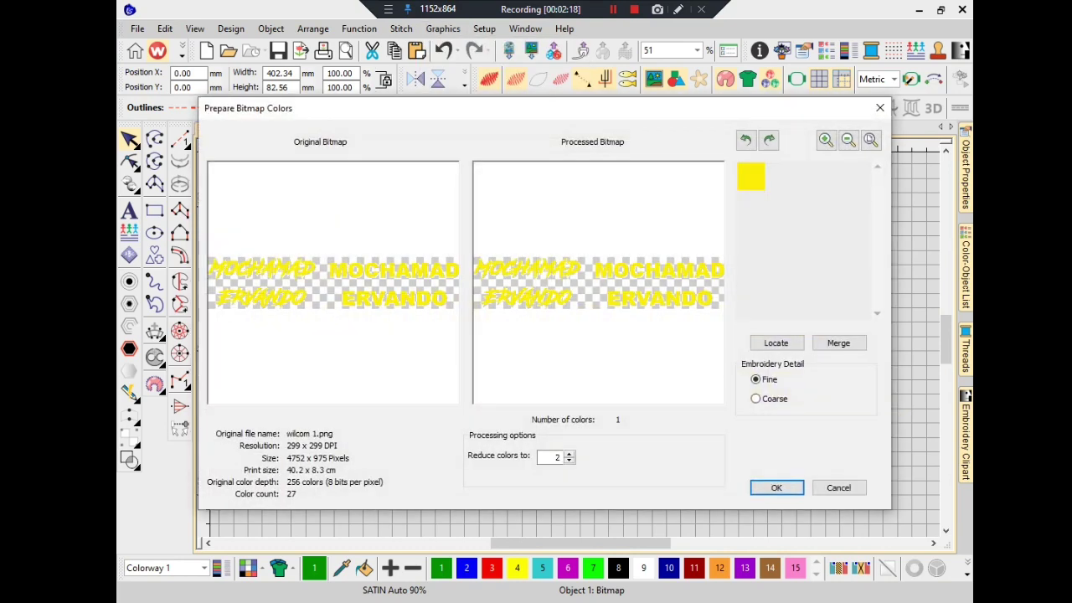
{"action": "key", "text": "Return"}
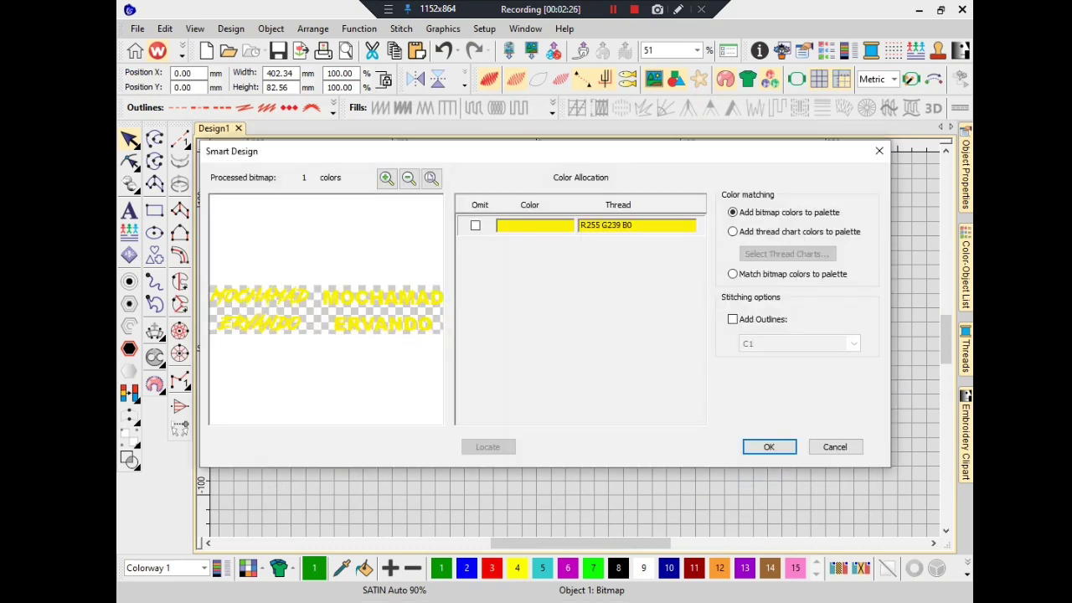
{"action": "key", "text": "Return"}
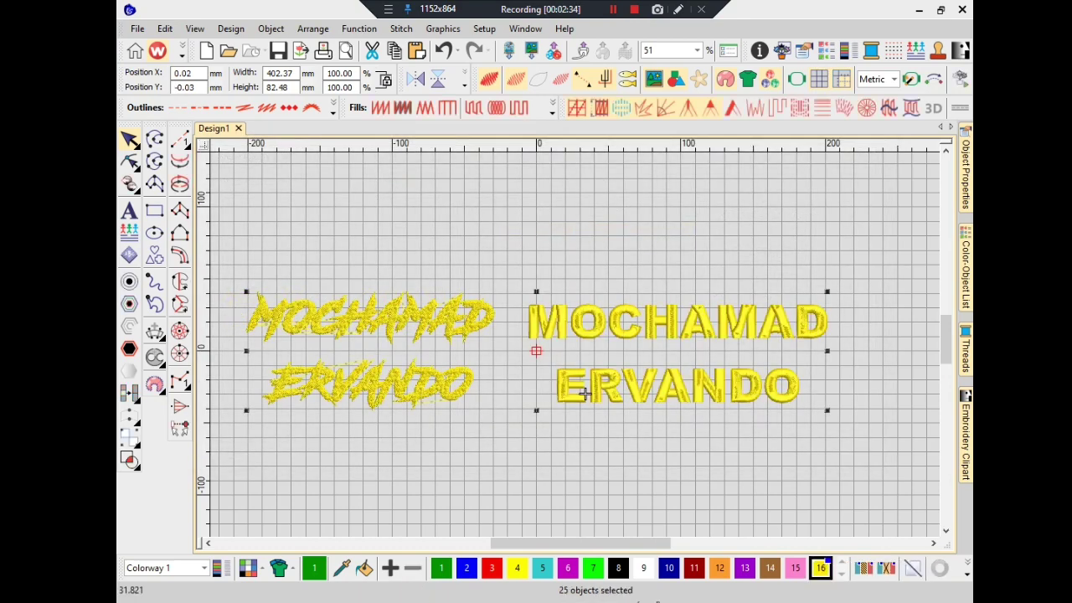
With TrueView off, step through the lettering pieces and marquee-select all of them.
{"action": "scroll", "coordinate": [450, 322], "scroll_direction": "up", "scroll_amount": 1}
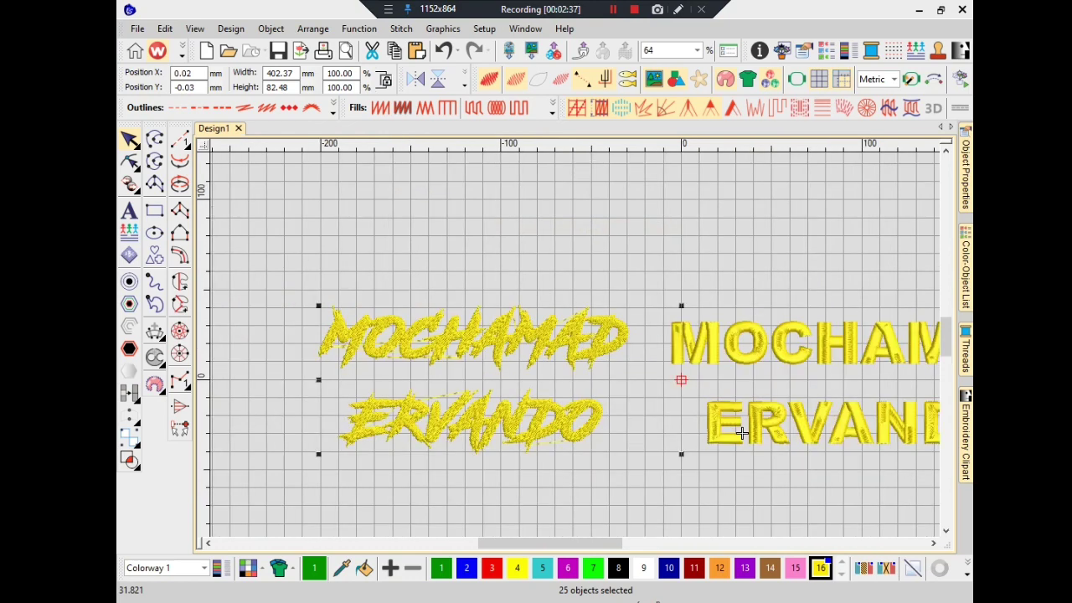
{"action": "key", "text": "Escape"}
{"action": "left_click", "coordinate": [549, 338]}
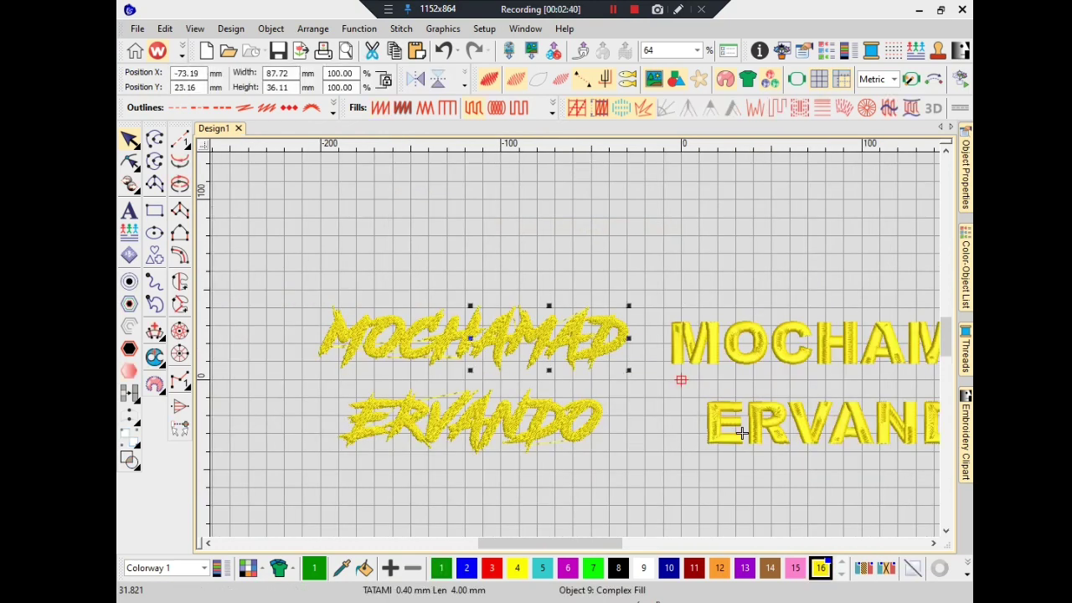
{"action": "key", "text": "t"}
{"action": "key", "text": "Tab"}
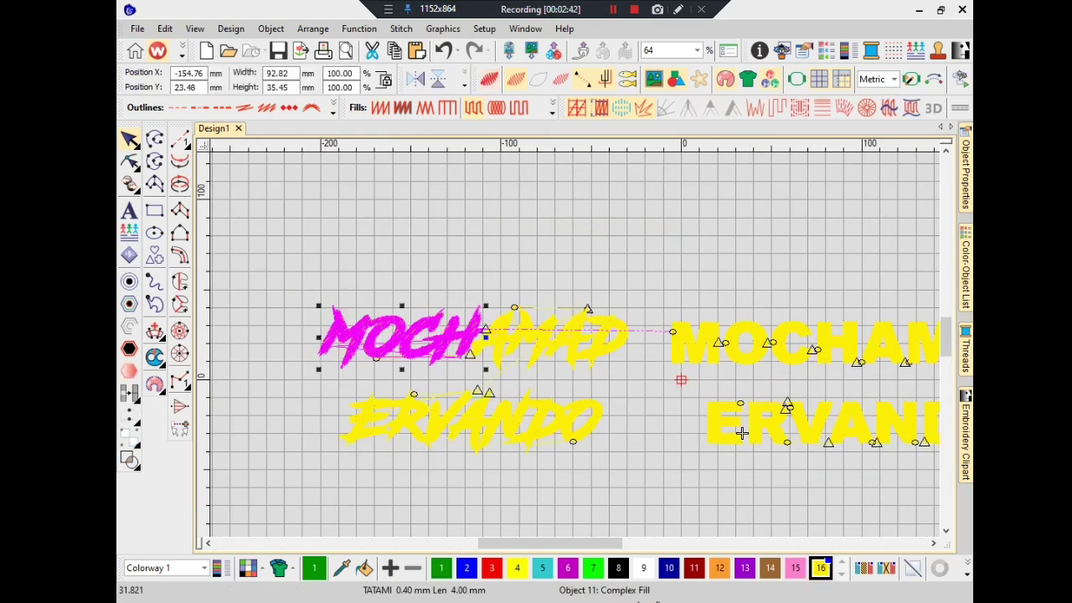
{"action": "scroll", "coordinate": [742, 433], "scroll_direction": "down", "scroll_amount": 1}
{"action": "scroll", "coordinate": [867, 454], "scroll_direction": "down", "scroll_amount": 1}
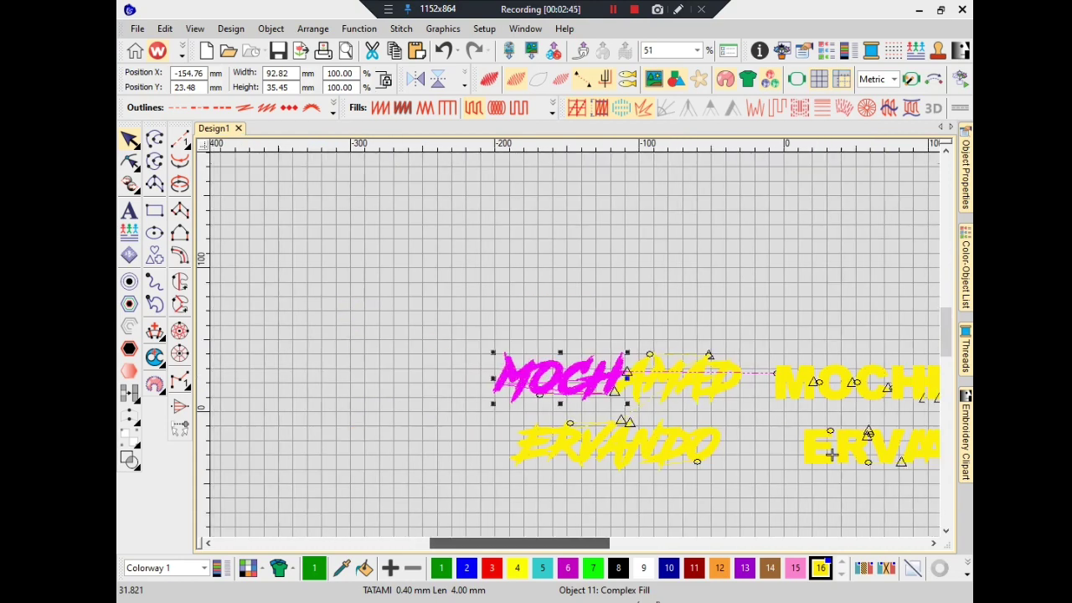
{"action": "mouse_move", "coordinate": [354, 183]}
{"action": "left_mouse_down"}
{"action": "mouse_move", "coordinate": [870, 292]}
{"action": "mouse_move", "coordinate": [881, 328]}
{"action": "left_mouse_up"}
Turn TrueView back on and open Object Properties for the left name's MOCH piece.
{"action": "key", "text": "t"}
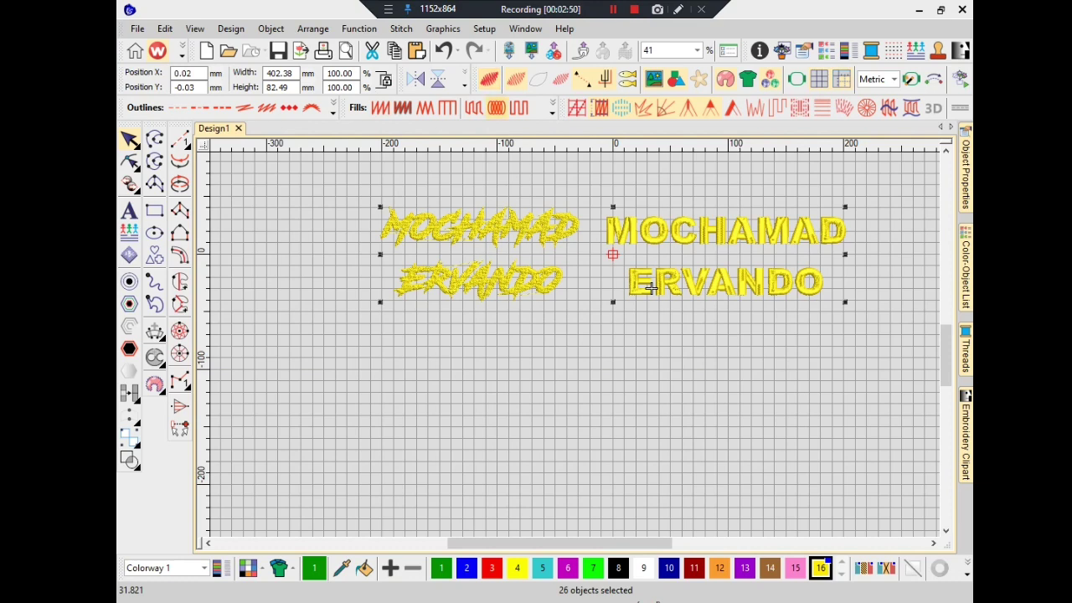
{"action": "key", "text": "Escape"}
{"action": "scroll", "coordinate": [651, 288], "scroll_direction": "up", "scroll_amount": 1}
{"action": "key", "text": "Tab"}
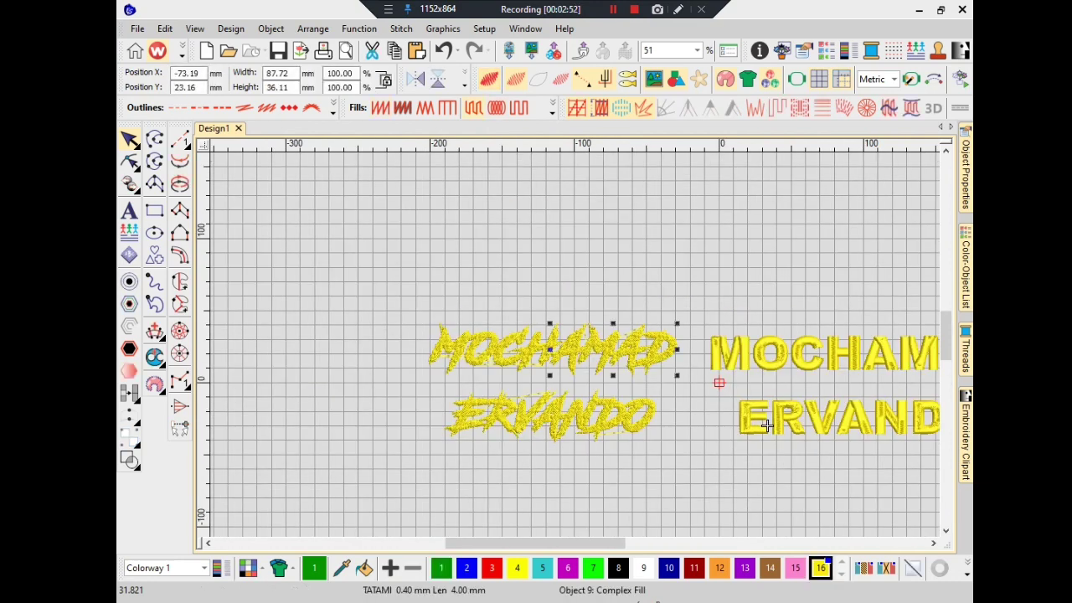
{"action": "key", "text": "Tab"}
{"action": "key", "text": "Tab"}
{"action": "key", "text": "alt+Return"}
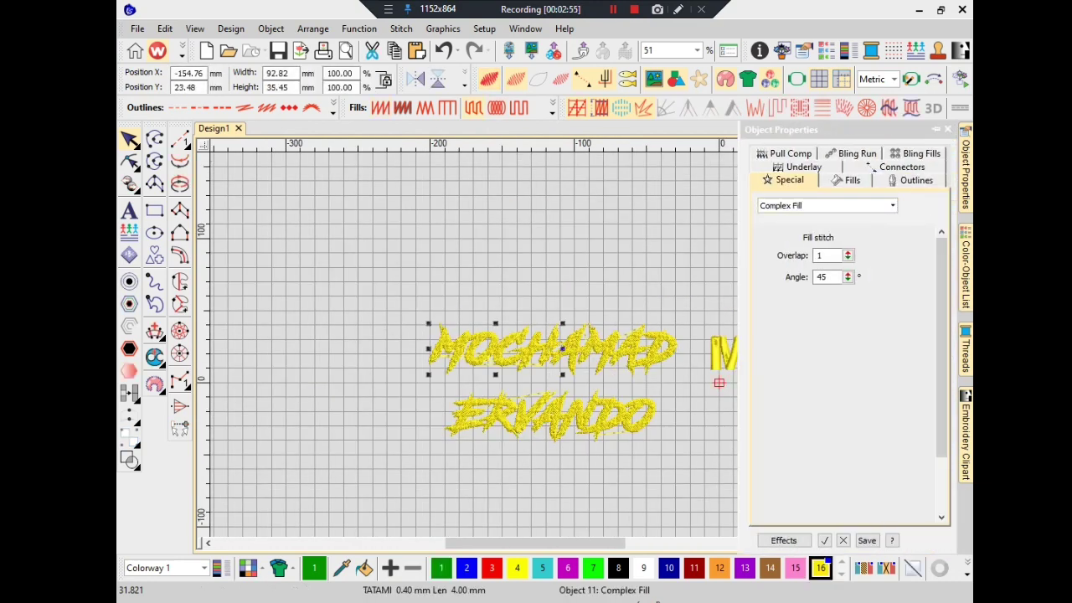
Confirm Tatami fill on the brush-style lettering pieces in the Fills settings.
{"action": "left_click", "coordinate": [851, 180]}
{"action": "left_click", "coordinate": [892, 206]}
{"action": "left_click", "coordinate": [825, 257]}
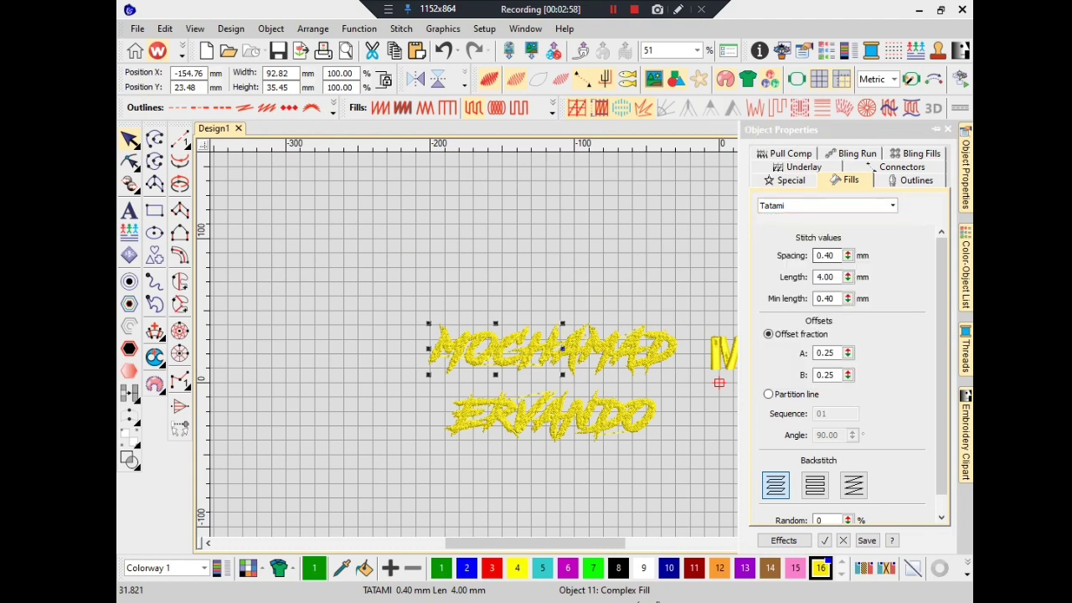
{"action": "left_click", "coordinate": [613, 349]}
{"action": "left_click", "coordinate": [891, 206]}
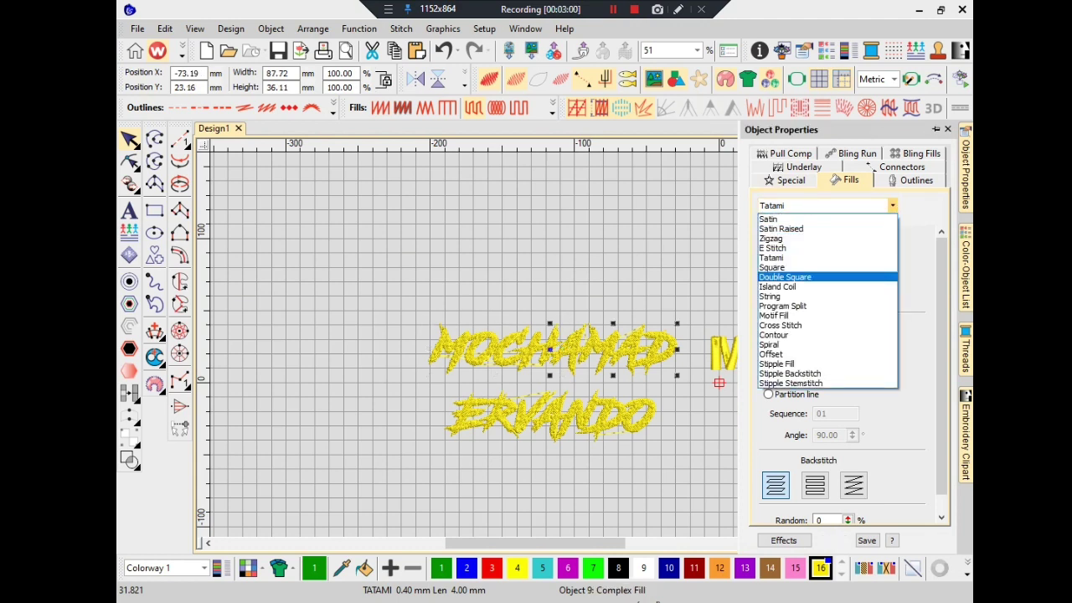
{"action": "left_click", "coordinate": [826, 257]}
{"action": "left_click", "coordinate": [594, 415]}
{"action": "left_click", "coordinate": [891, 206]}
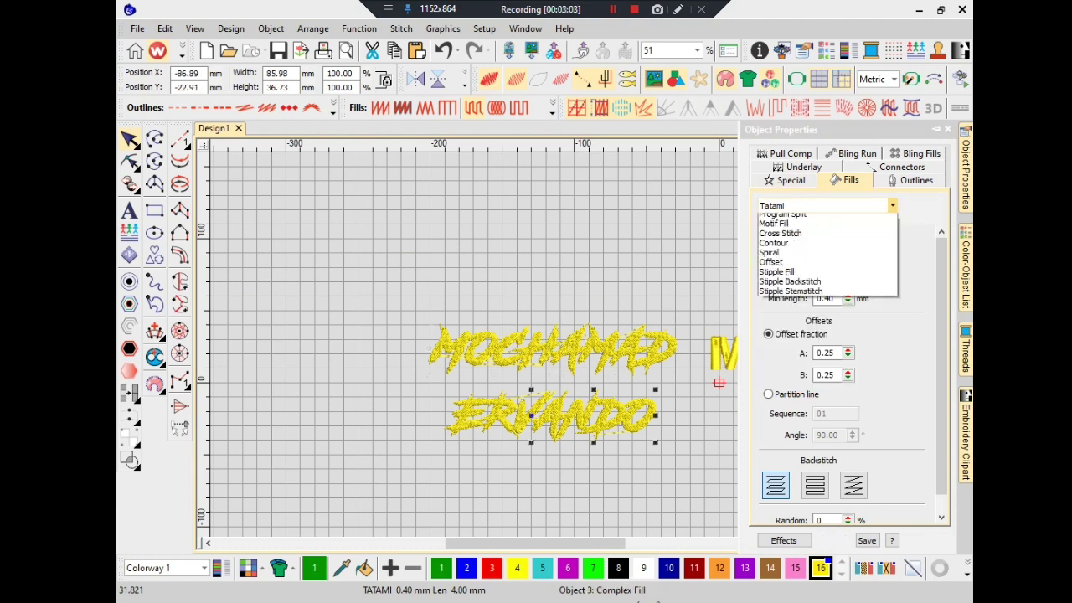
{"action": "left_click", "coordinate": [825, 257]}
{"action": "left_click", "coordinate": [501, 415]}
Close Object Properties, scroll over and select the whole block-letter name.
{"action": "scroll", "coordinate": [502, 415], "scroll_direction": "up", "scroll_amount": 1}
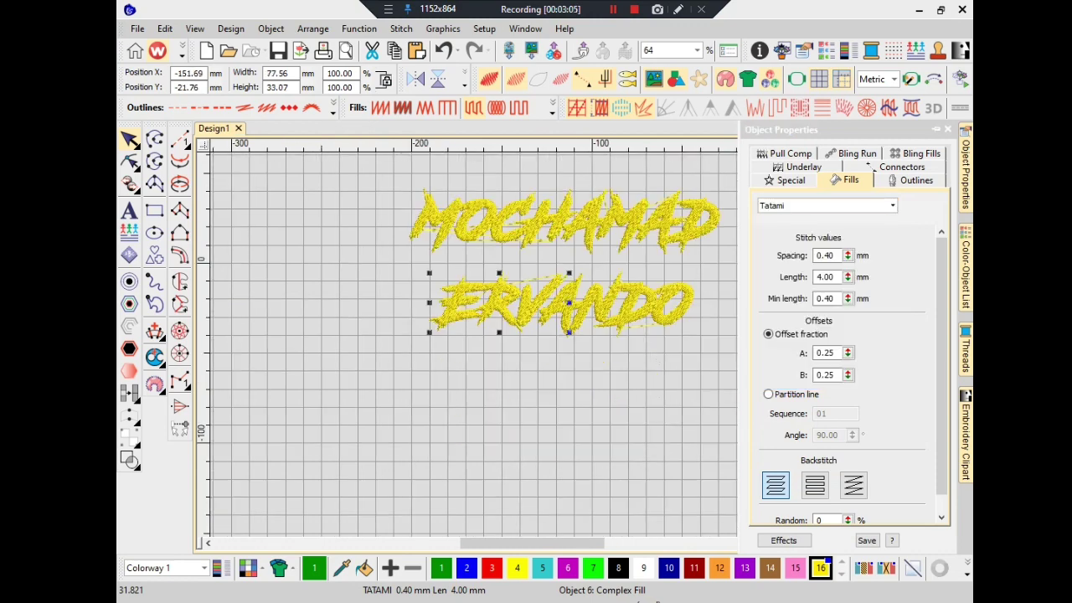
{"action": "key", "text": "Escape"}
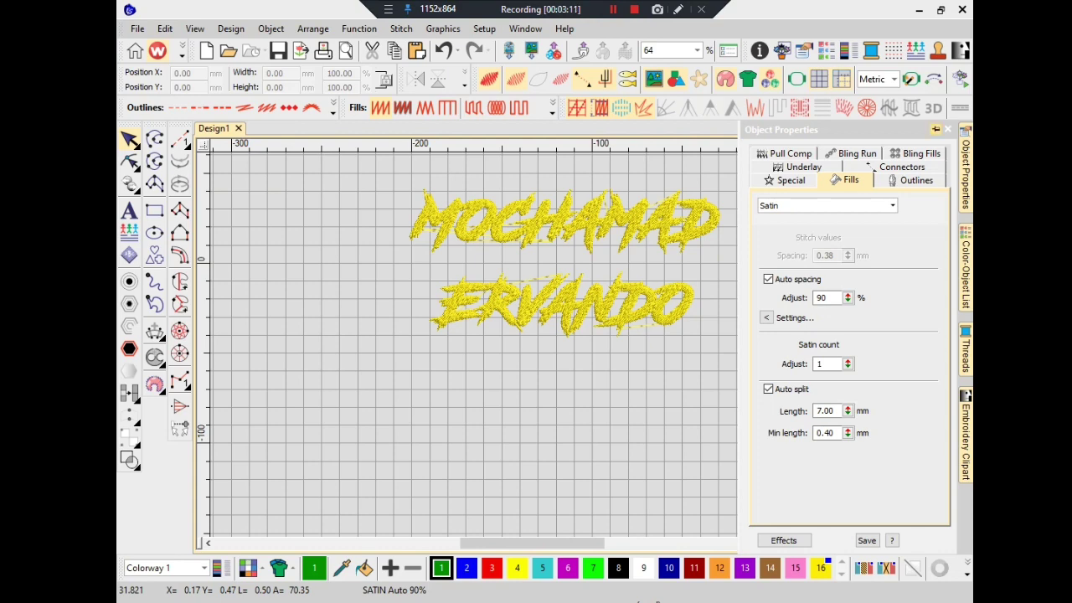
{"action": "left_click", "coordinate": [947, 129]}
{"action": "key", "text": "Tab"}
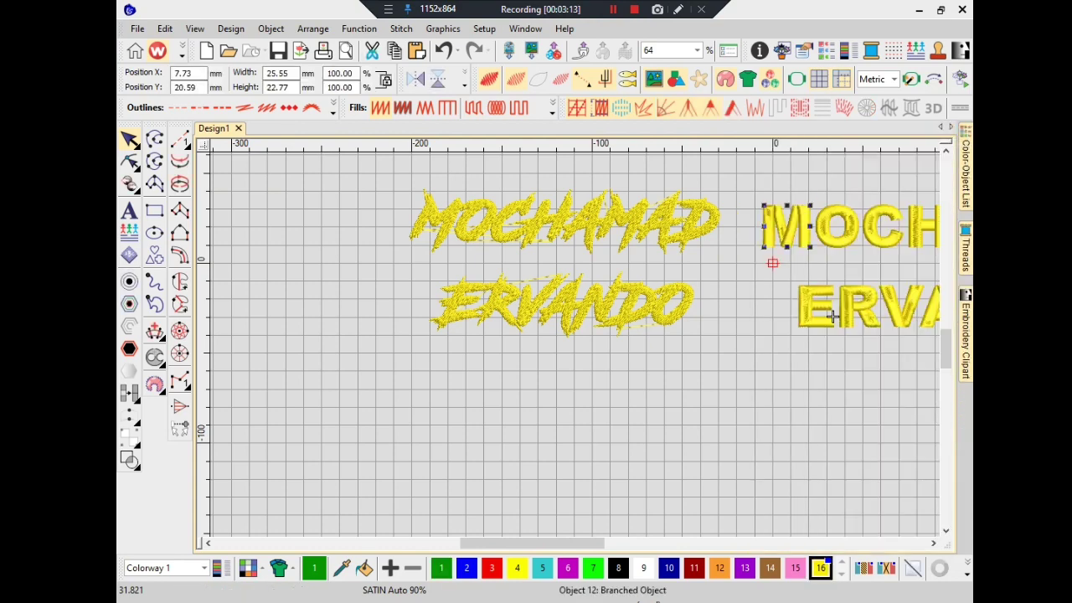
{"action": "left_click_drag", "start_coordinate": [532, 543], "coordinate": [609, 543]}
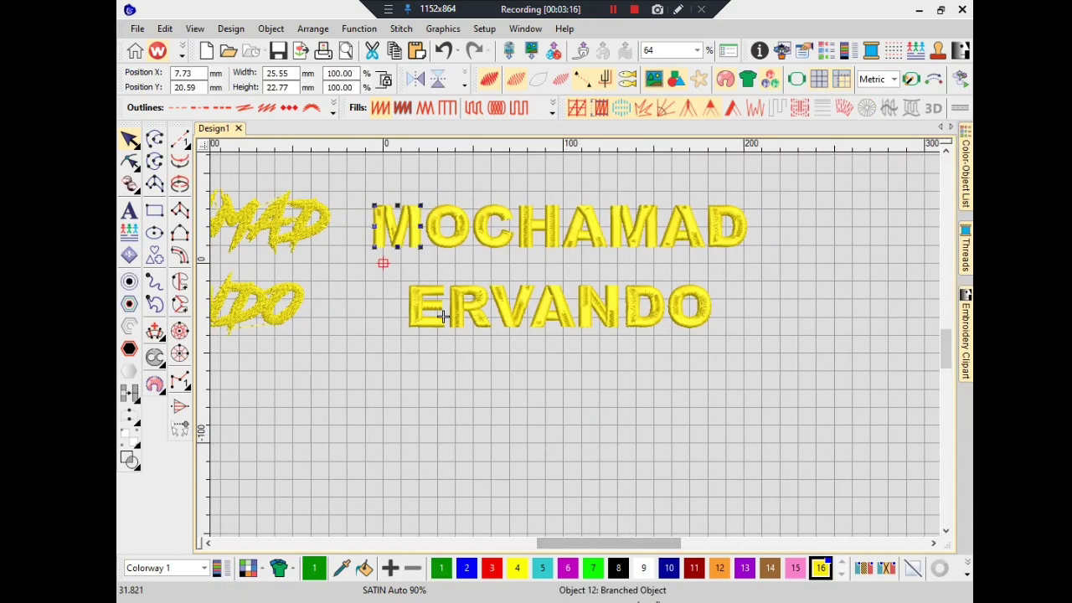
{"action": "left_click", "coordinate": [598, 436]}
{"action": "left_click", "coordinate": [444, 316]}
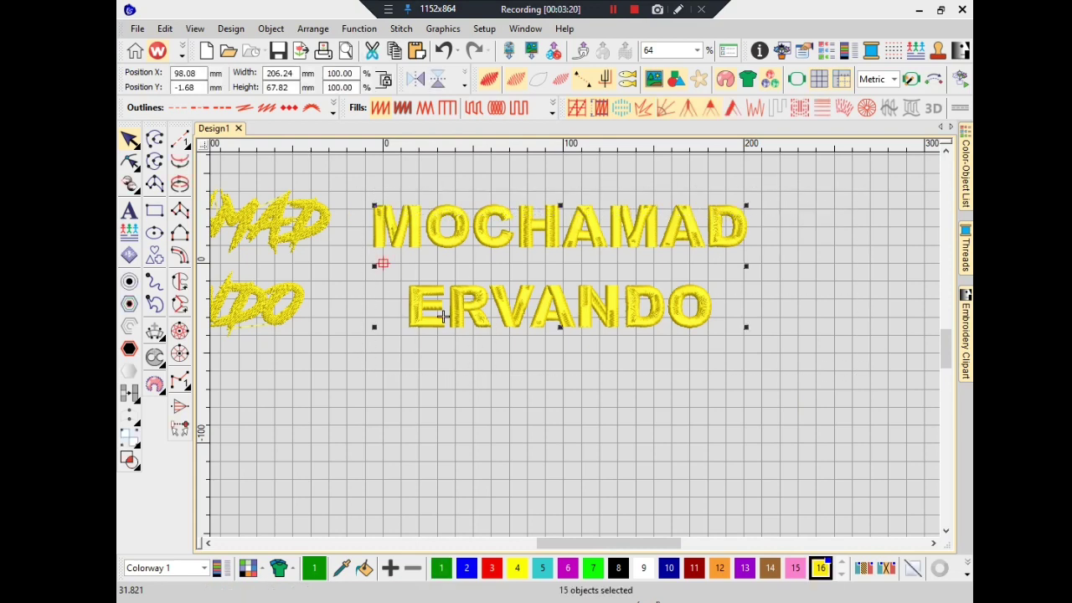
Set the block-letter name's fill type to Tatami.
{"action": "double_click", "coordinate": [444, 316]}
{"action": "left_click", "coordinate": [892, 205]}
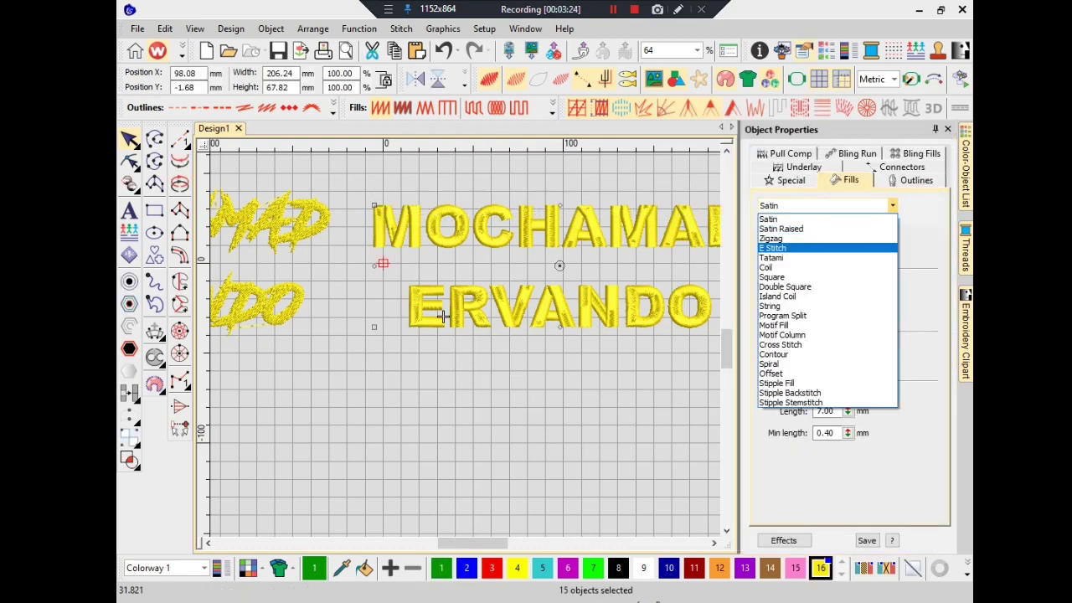
{"action": "left_click", "coordinate": [787, 258]}
{"action": "key", "text": "Escape"}
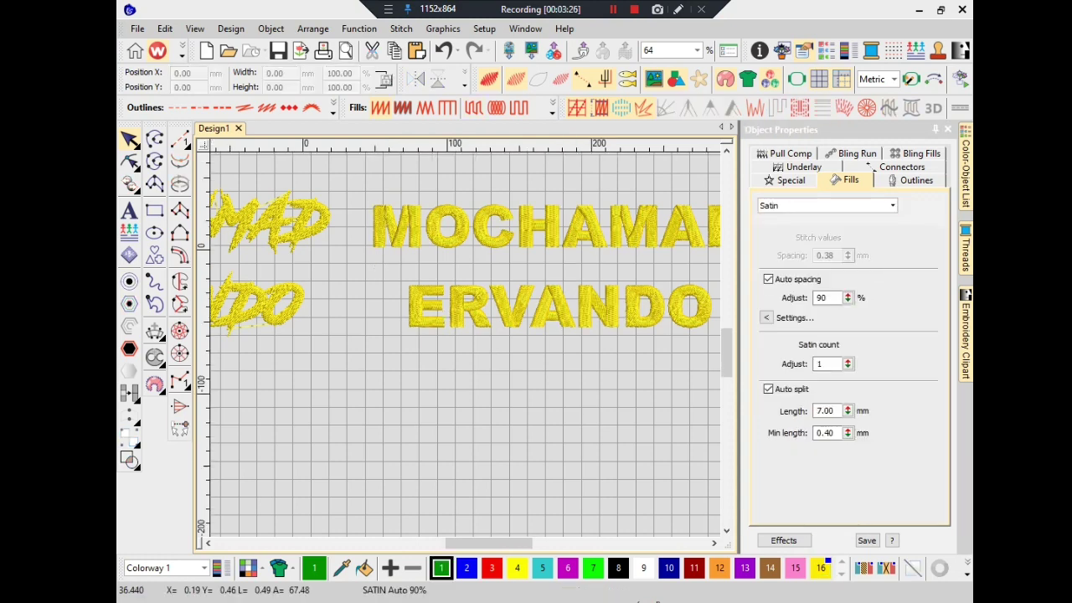
Zoom and pan around to inspect the stitching of both lettering versions.
{"action": "scroll", "coordinate": [443, 317], "scroll_direction": "down", "scroll_amount": 2}
{"action": "scroll", "coordinate": [585, 279], "scroll_direction": "down", "scroll_amount": 1}
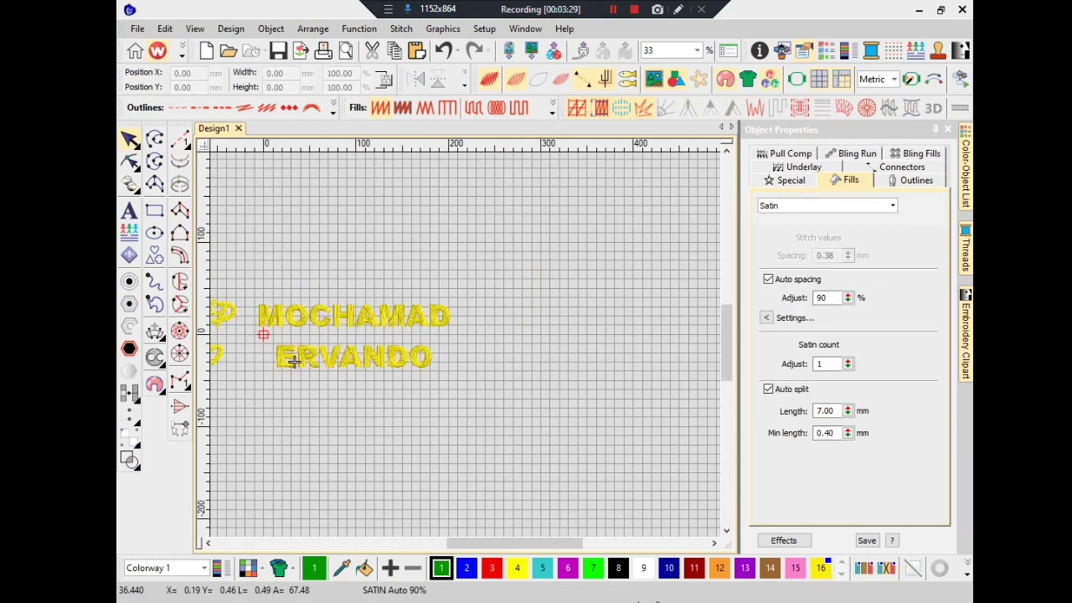
{"action": "left_click_drag", "start_coordinate": [515, 543], "coordinate": [465, 543]}
{"action": "scroll", "coordinate": [568, 374], "scroll_direction": "up", "scroll_amount": 1}
{"action": "left_click_drag", "start_coordinate": [485, 362], "coordinate": [305, 463]}
{"action": "scroll", "coordinate": [569, 374], "scroll_direction": "down", "scroll_amount": 1}
{"action": "scroll", "coordinate": [447, 403], "scroll_direction": "up", "scroll_amount": 3}
{"action": "scroll", "coordinate": [388, 488], "scroll_direction": "up", "scroll_amount": 1}
{"action": "scroll", "coordinate": [305, 463], "scroll_direction": "up", "scroll_amount": 1}
{"action": "scroll", "coordinate": [304, 463], "scroll_direction": "up", "scroll_amount": 1}
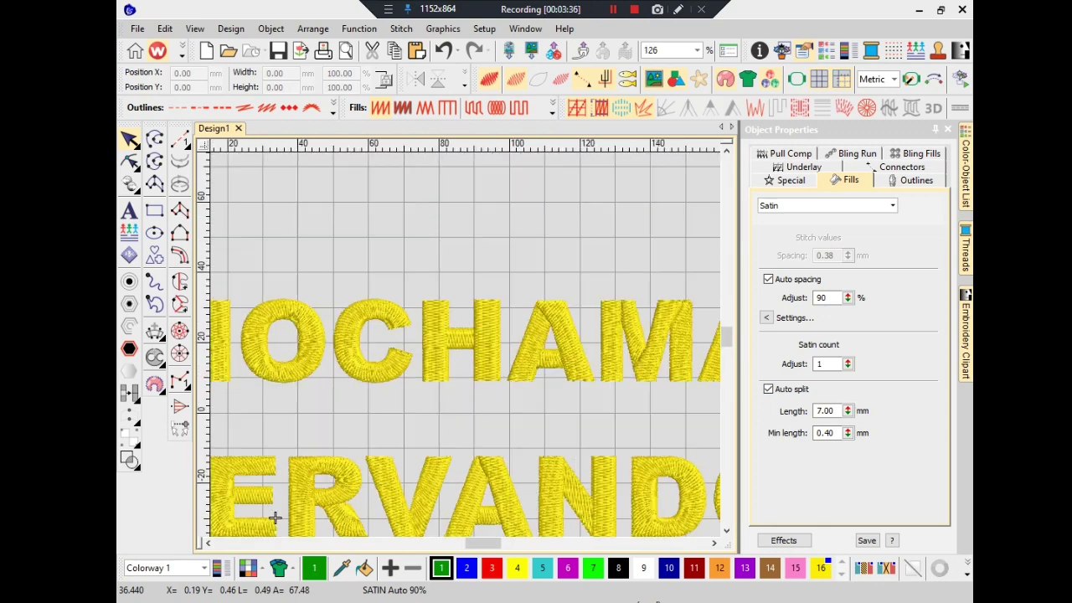
{"action": "scroll", "coordinate": [274, 518], "scroll_direction": "down", "scroll_amount": 4}
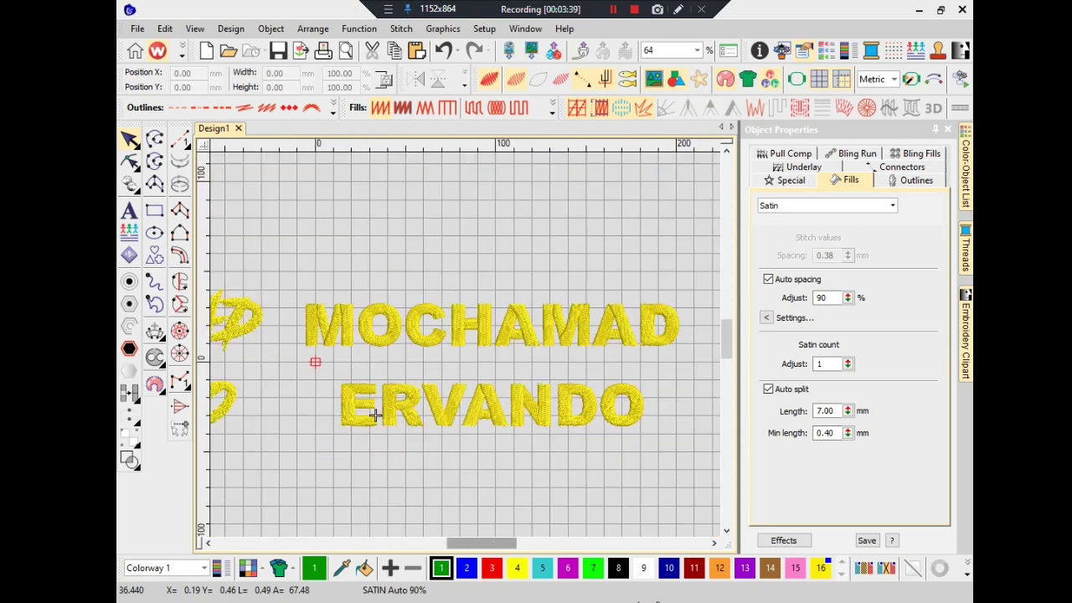
{"action": "scroll", "coordinate": [573, 243], "scroll_direction": "up", "scroll_amount": 3}
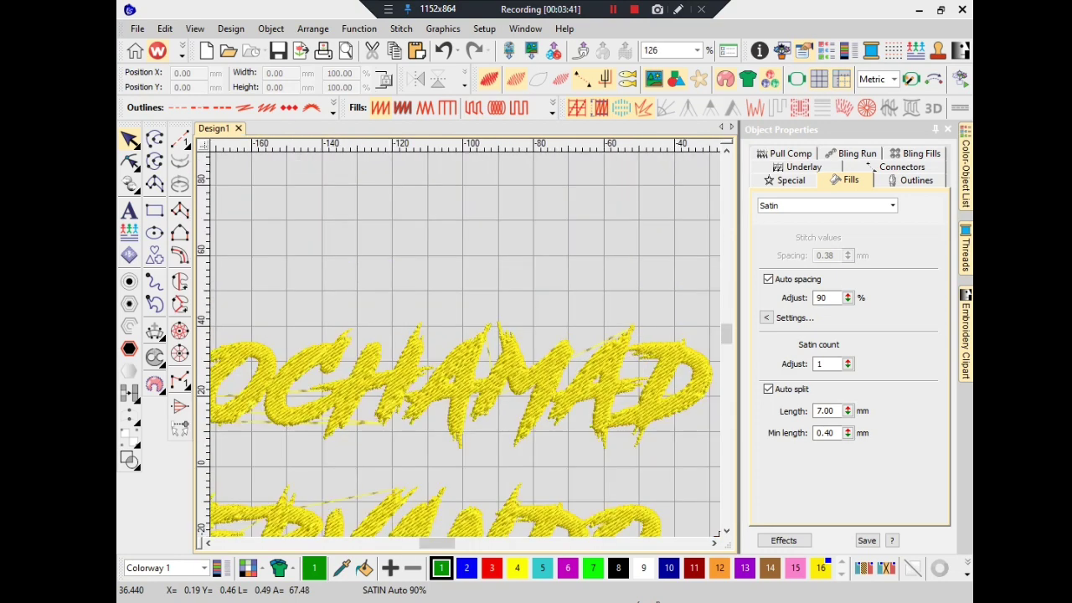
{"action": "scroll", "coordinate": [716, 467], "scroll_direction": "down", "scroll_amount": 1}
{"action": "left_click_drag", "start_coordinate": [441, 544], "coordinate": [426, 543]}
{"action": "scroll", "coordinate": [425, 403], "scroll_direction": "up", "scroll_amount": 2}
{"action": "scroll", "coordinate": [717, 501], "scroll_direction": "down", "scroll_amount": 3}
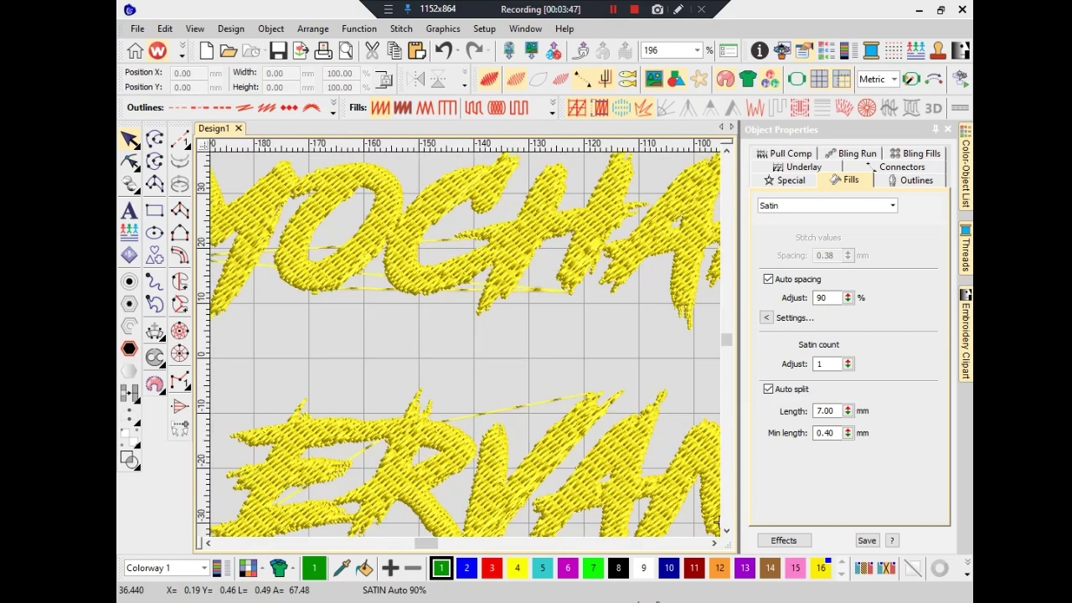
{"action": "scroll", "coordinate": [685, 388], "scroll_direction": "down", "scroll_amount": 3}
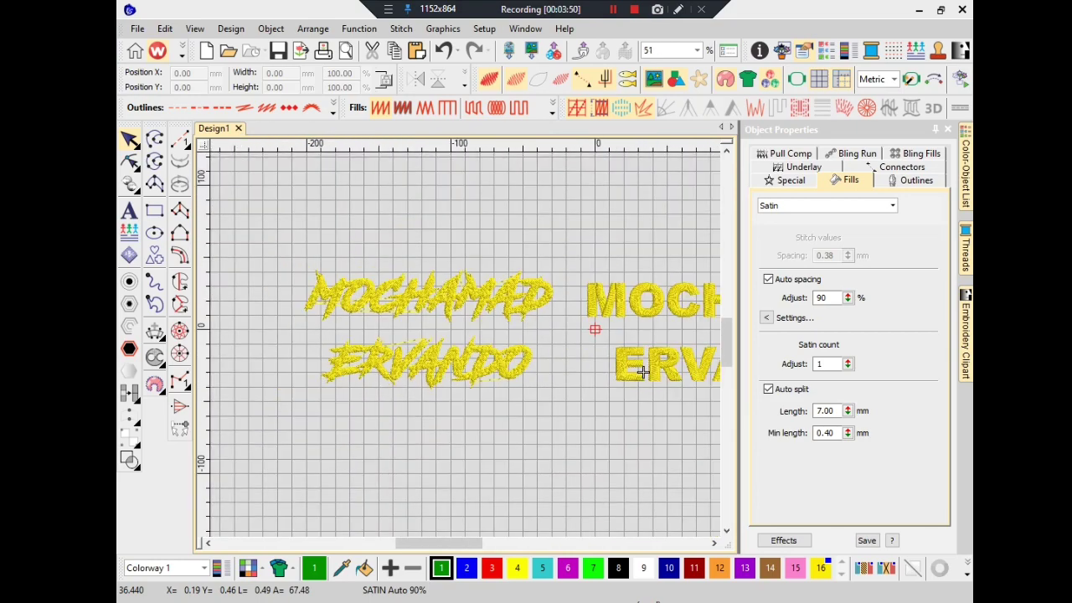
Choose File > Capture Virtual Decoration Bitmap to bring up its capture settings.
{"action": "left_click", "coordinate": [137, 28]}
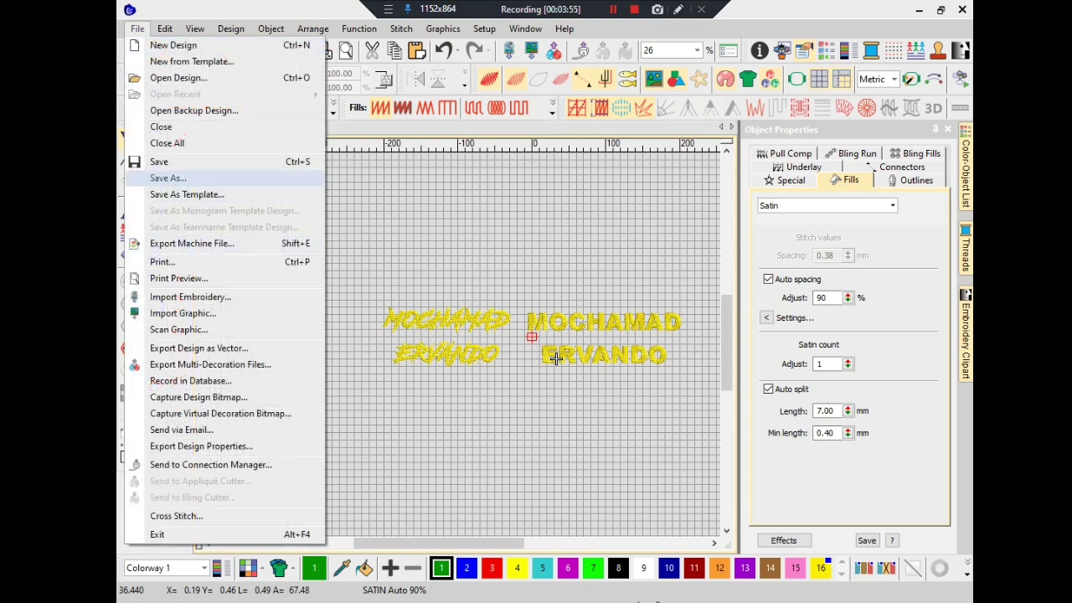
{"action": "key", "text": "Down"}
{"action": "key", "text": "Down"}
{"action": "key", "text": "Down"}
{"action": "key", "text": "Down"}
{"action": "key", "text": "Down"}
{"action": "key", "text": "Down"}
{"action": "key", "text": "Down"}
{"action": "key", "text": "Down"}
{"action": "key", "text": "Down"}
{"action": "key", "text": "Down"}
{"action": "key", "text": "Down"}
{"action": "key", "text": "Down"}
{"action": "key", "text": "Up"}
{"action": "key", "text": "Up"}
{"action": "key", "text": "Up"}
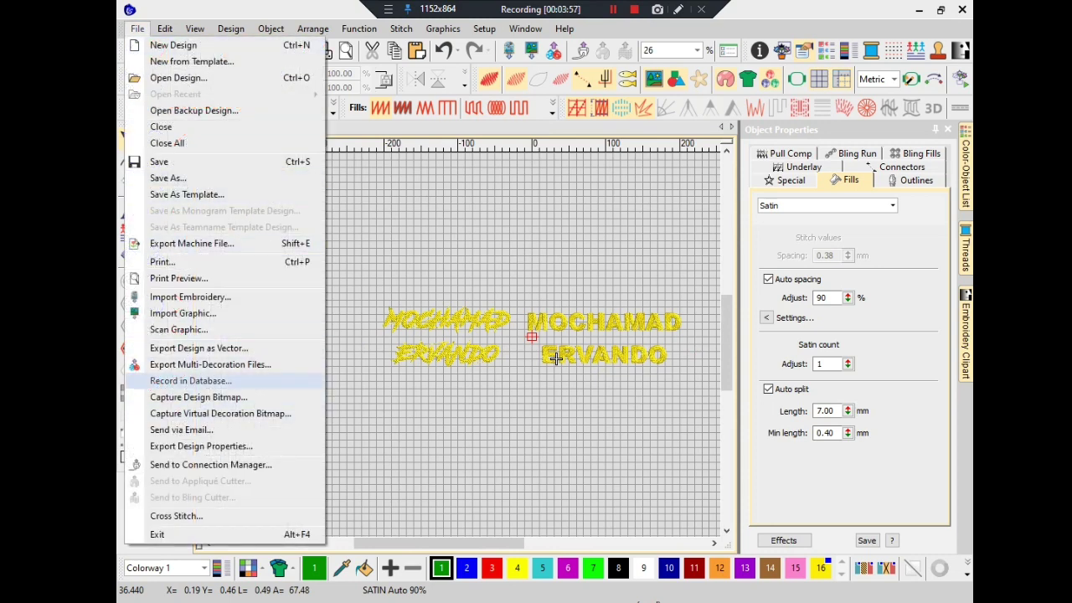
{"action": "key", "text": "Up"}
{"action": "key", "text": "Up"}
{"action": "key", "text": "Up"}
{"action": "key", "text": "Up"}
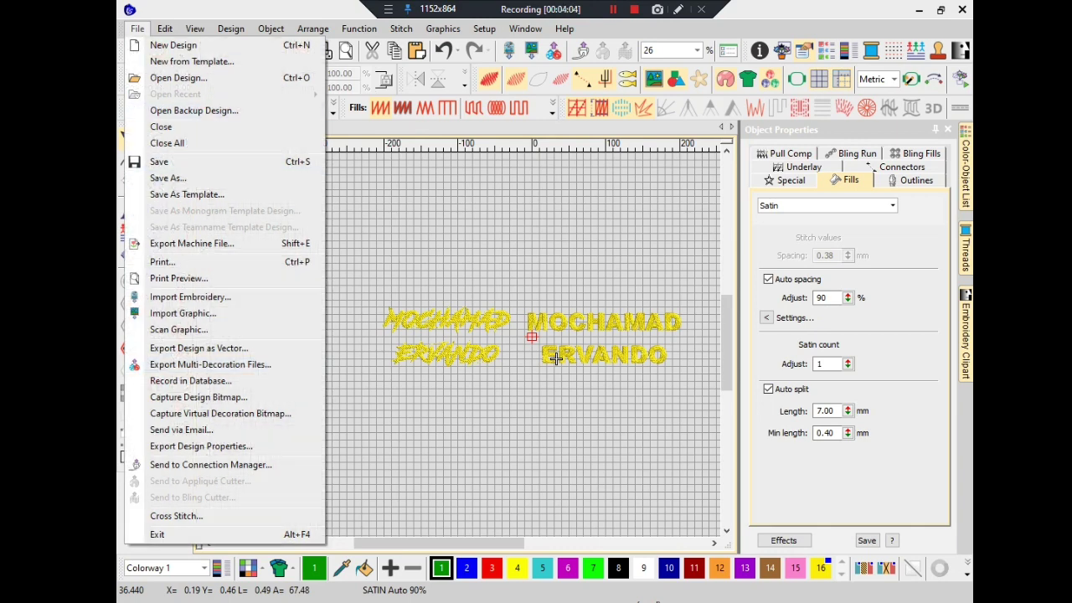
{"action": "key", "text": "Down"}
{"action": "key", "text": "Down"}
{"action": "key", "text": "Down"}
{"action": "key", "text": "Down"}
{"action": "key", "text": "Down"}
{"action": "key", "text": "Down"}
{"action": "key", "text": "Down"}
{"action": "key", "text": "Return"}
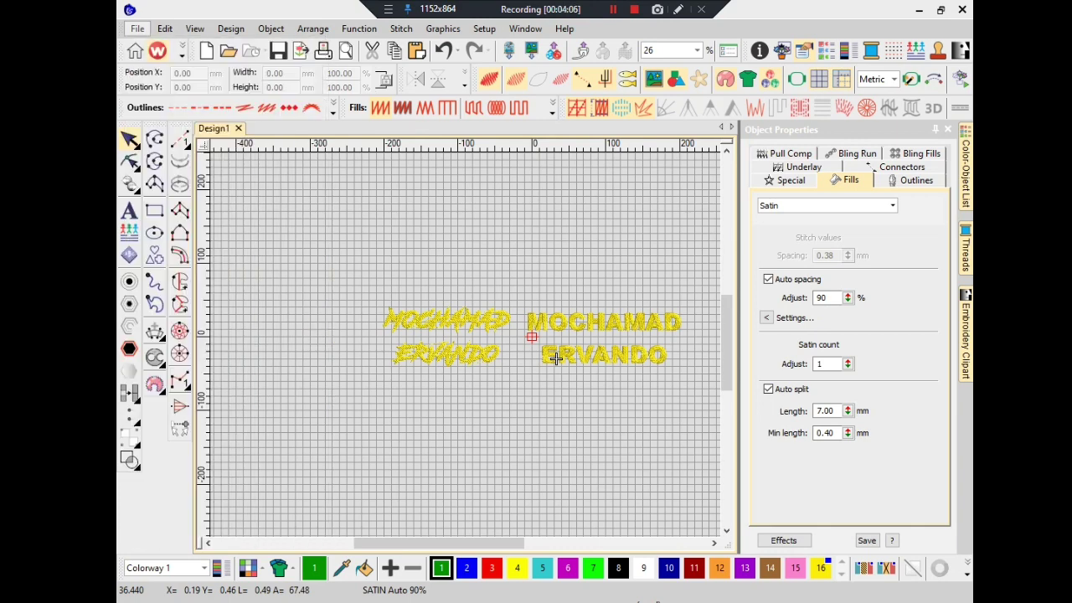
Capture the design at 300 DPI and save it as PNG 'wilcom bordir' on Local Disk (F:).
{"action": "key", "text": "Return"}
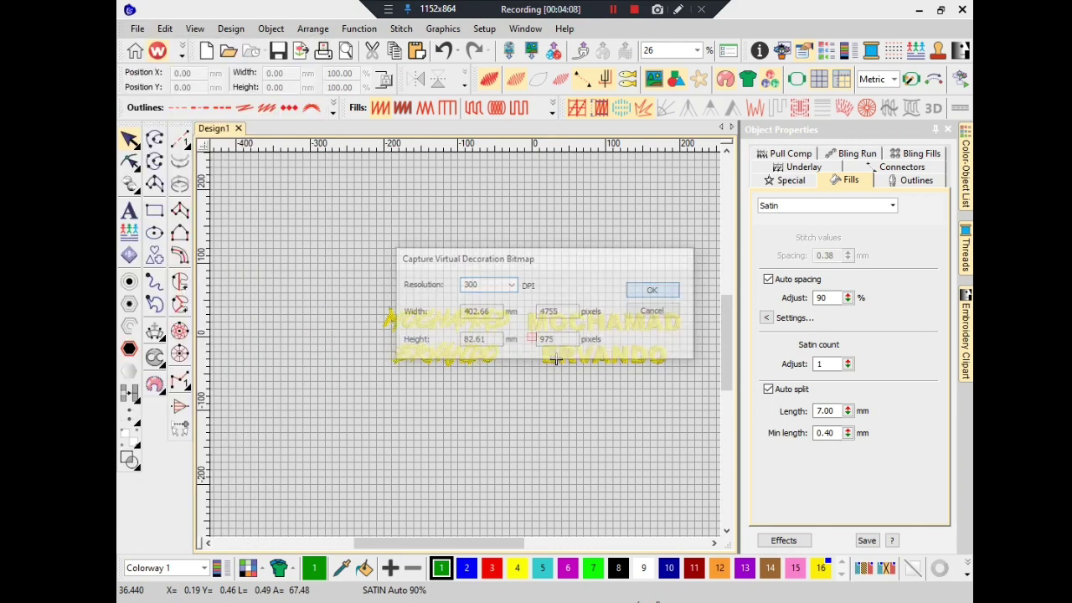
{"action": "scroll", "coordinate": [360, 310], "scroll_direction": "down", "scroll_amount": 4}
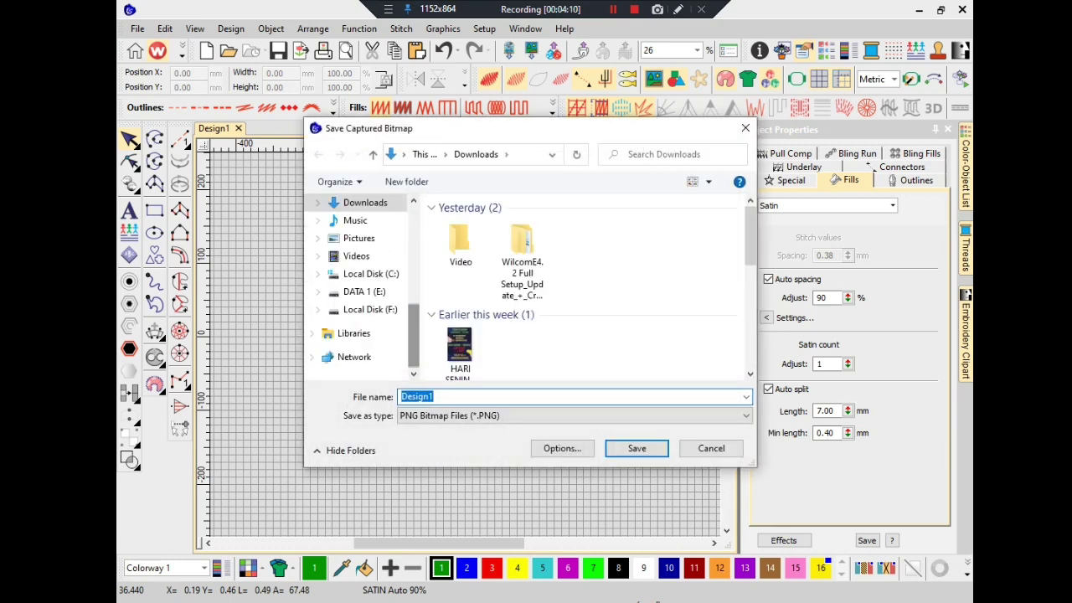
{"action": "left_click", "coordinate": [370, 310]}
{"action": "left_click", "coordinate": [469, 397]}
{"action": "type", "text": "wilcom"}
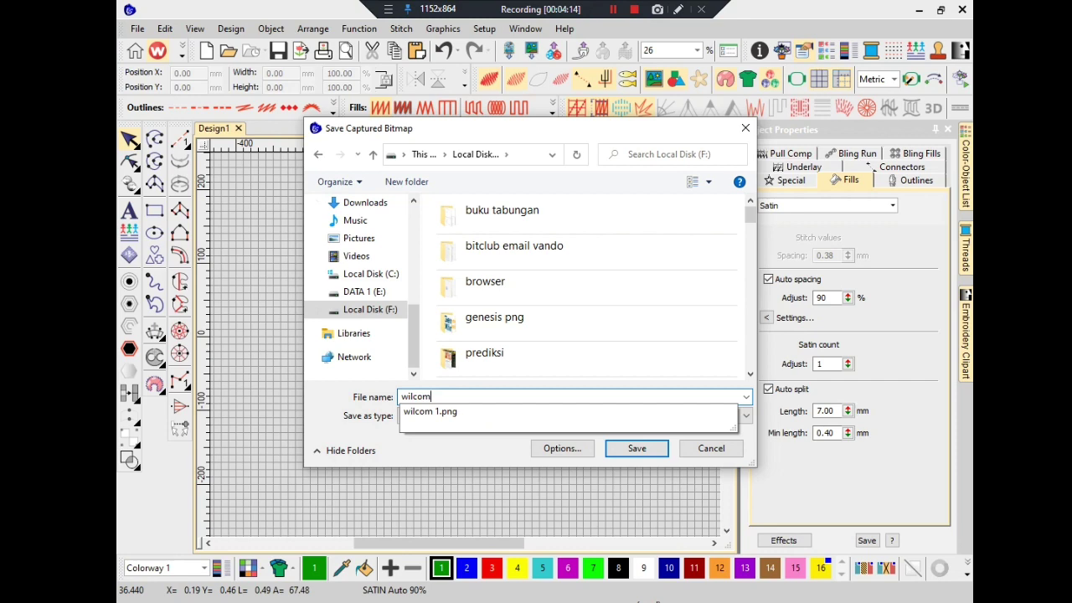
{"action": "type", "text": " bordir"}
{"action": "key", "text": "Return"}
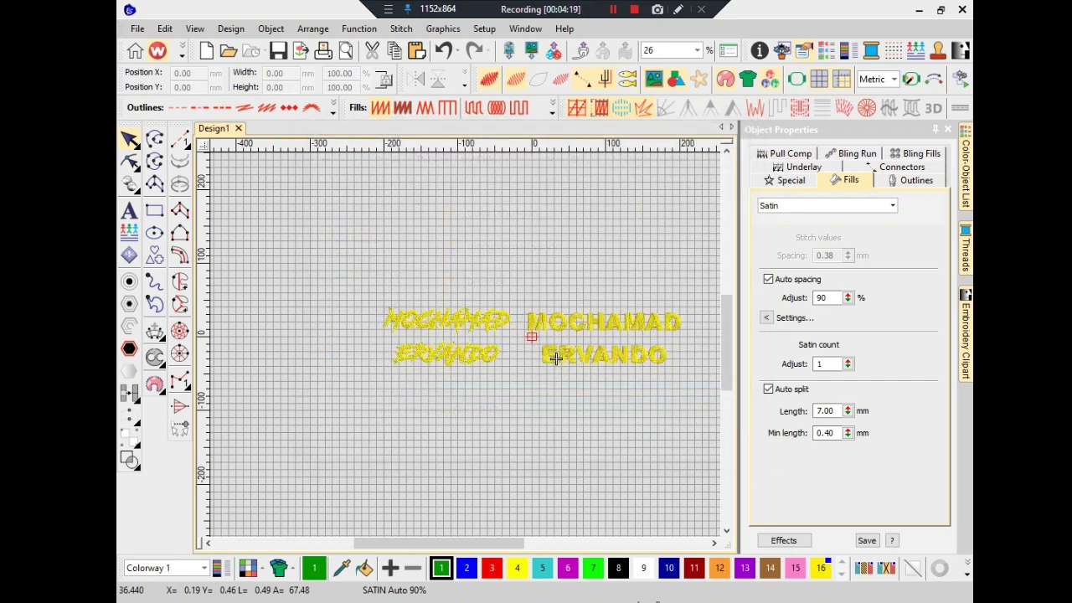
{"action": "mouse_move", "coordinate": [386, 601]}
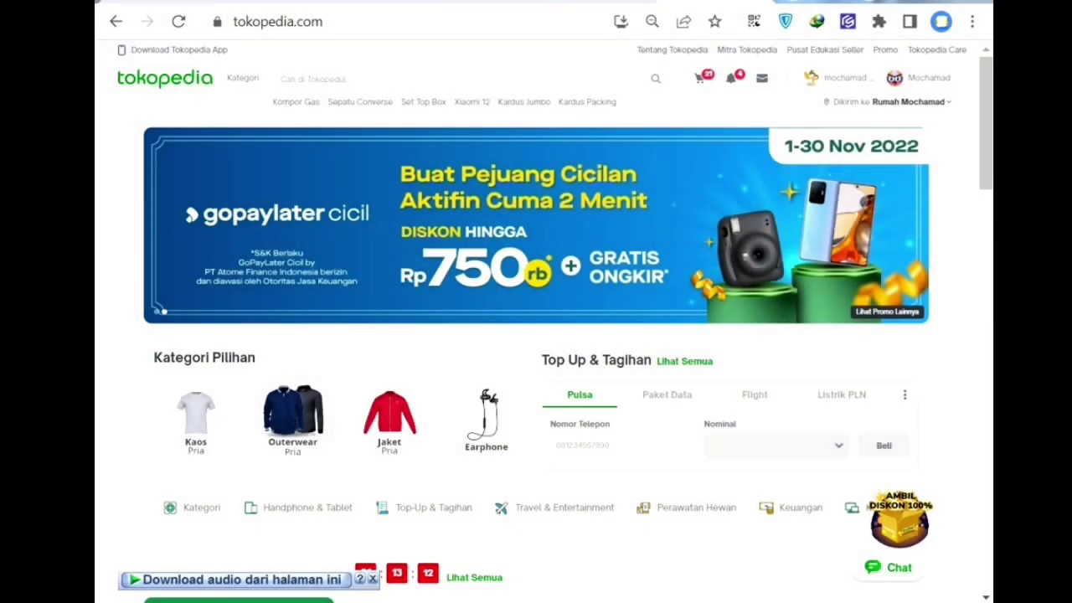
Search Tokopedia for the creator's shop name and open his shop page.
{"action": "left_click", "coordinate": [452, 79]}
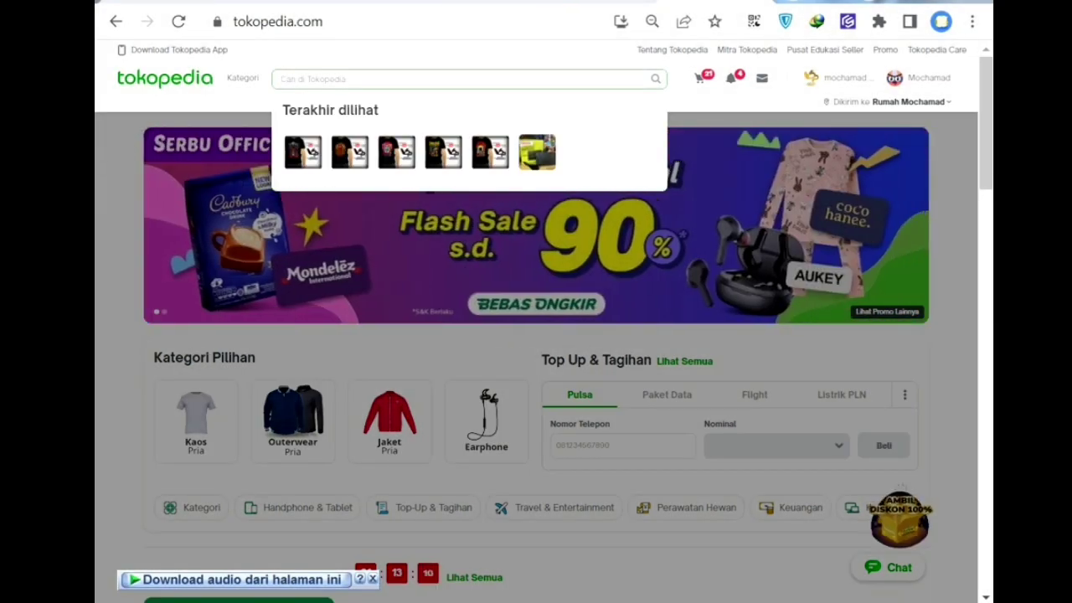
{"action": "type", "text": "mochamad d"}
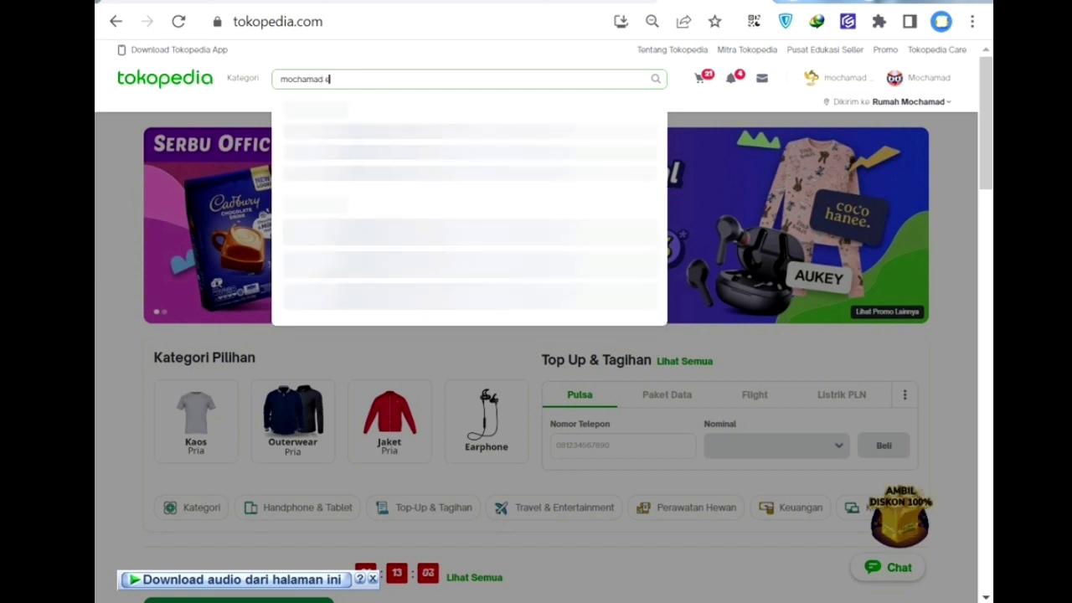
{"action": "type", "text": "rvando"}
{"action": "key", "text": "Return"}
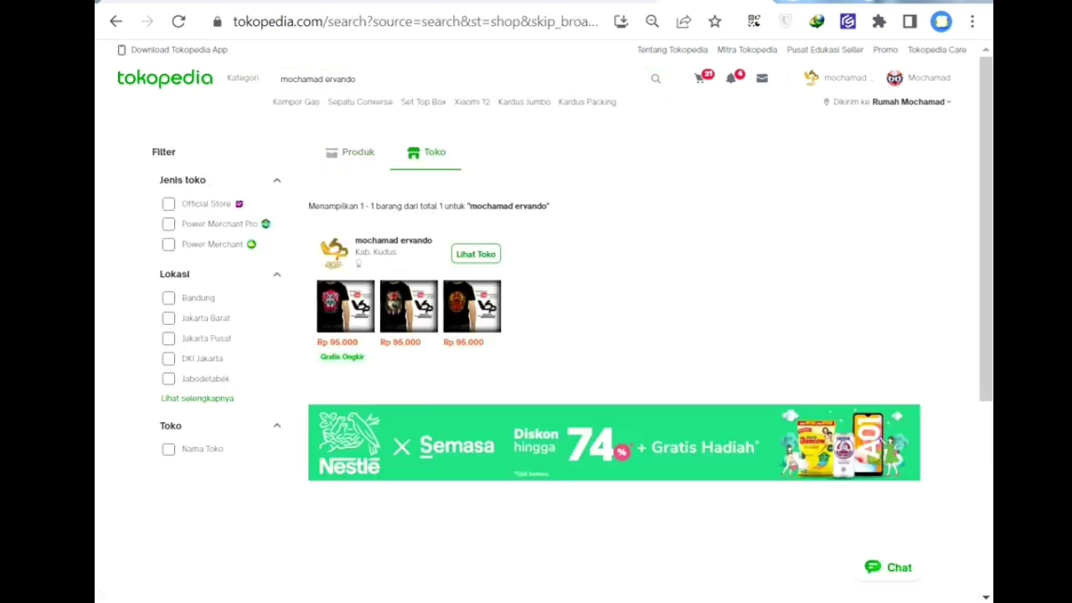
{"action": "left_click", "coordinate": [476, 254]}
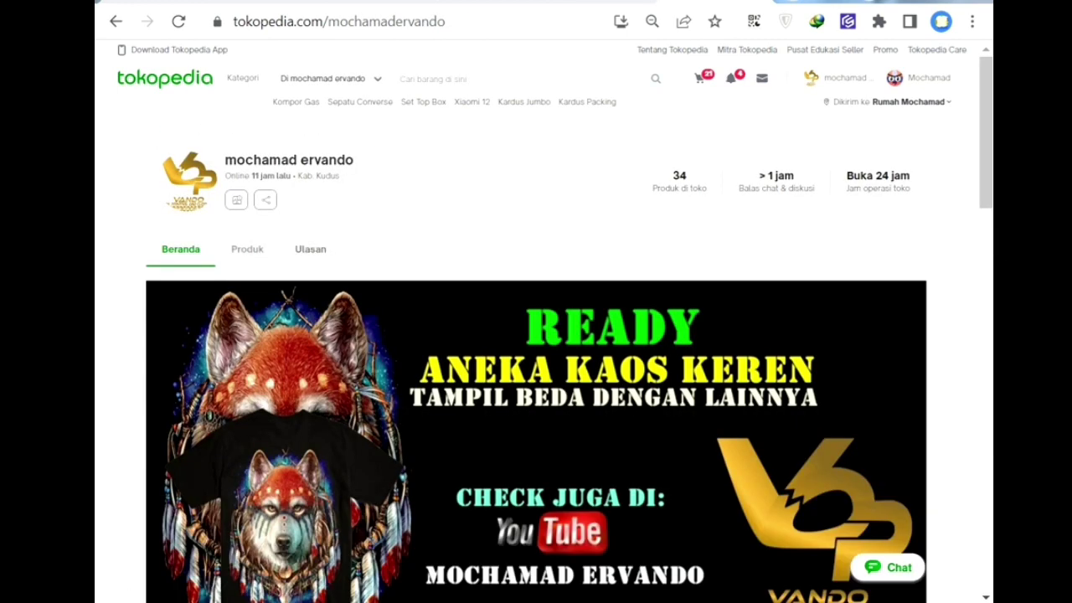
Scroll through the shop's Rp95.000 T-shirt listings and back to the top.
{"action": "scroll", "coordinate": [535, 377], "scroll_direction": "down", "scroll_amount": 1}
{"action": "scroll", "coordinate": [536, 351], "scroll_direction": "down", "scroll_amount": 8}
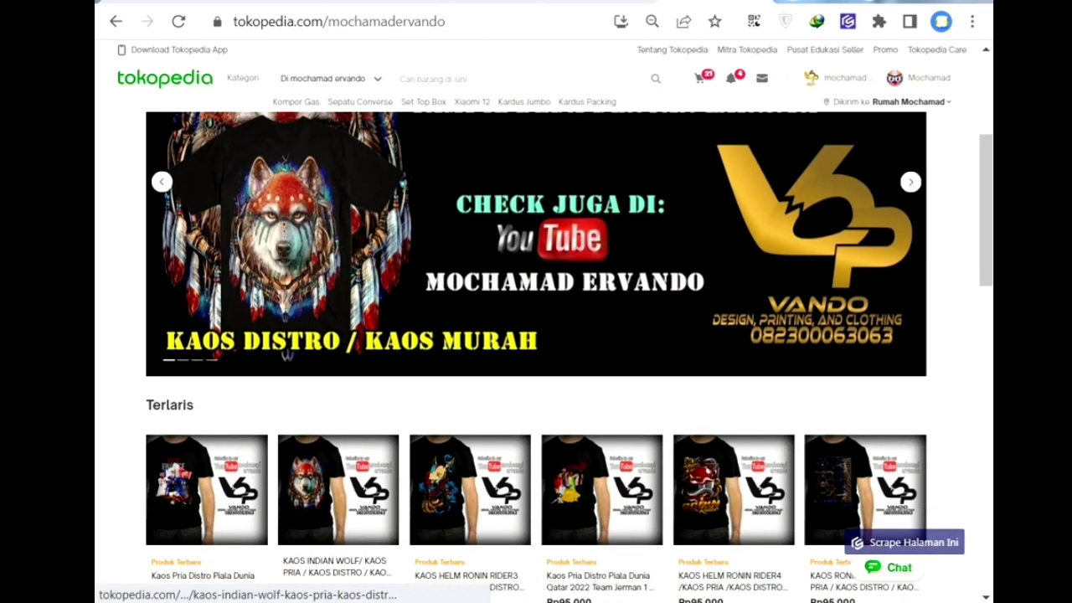
{"action": "scroll", "coordinate": [469, 251], "scroll_direction": "down", "scroll_amount": 5}
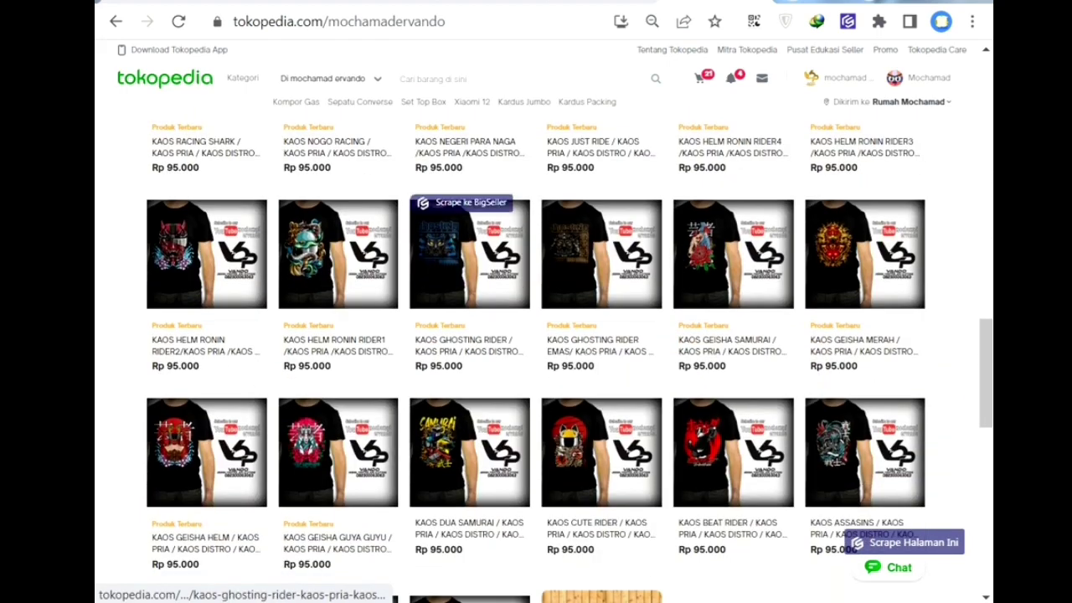
{"action": "scroll", "coordinate": [469, 351], "scroll_direction": "up", "scroll_amount": 8}
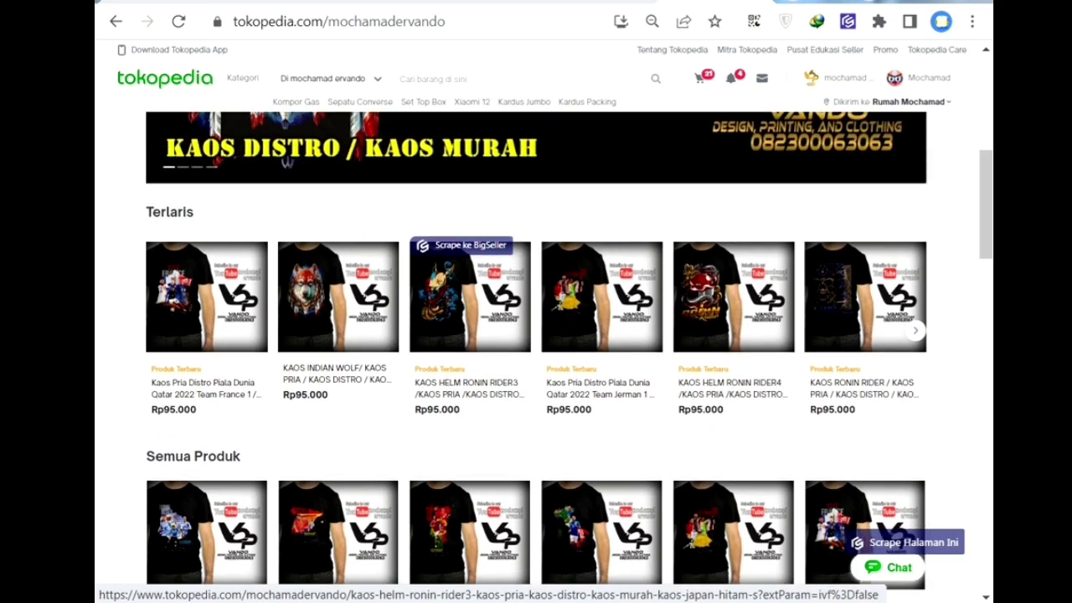
{"action": "scroll", "coordinate": [468, 301], "scroll_direction": "up", "scroll_amount": 5}
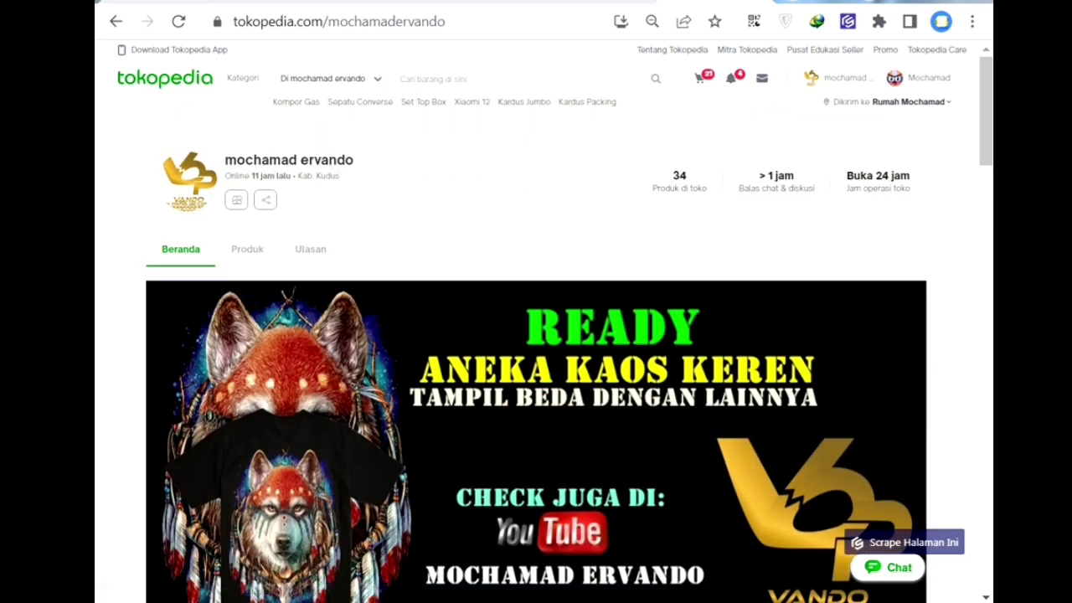
Go to shopee.co.id and search for the creator's name.
{"action": "key", "text": "ctrl+l"}
{"action": "type", "text": "s"}
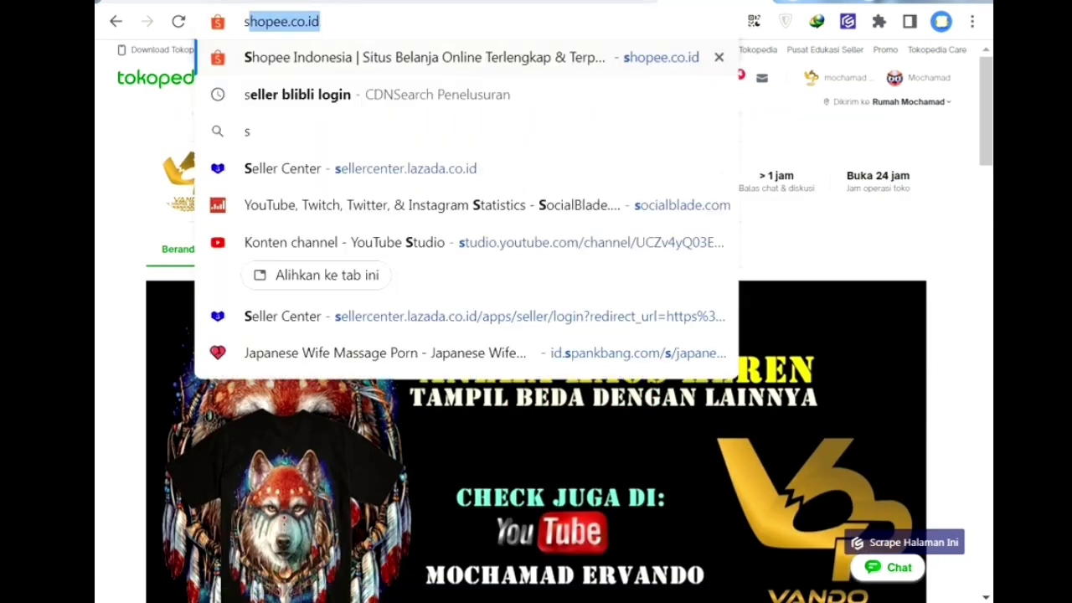
{"action": "type", "text": "ho"}
{"action": "key", "text": "Return"}
{"action": "type", "text": "mo"}
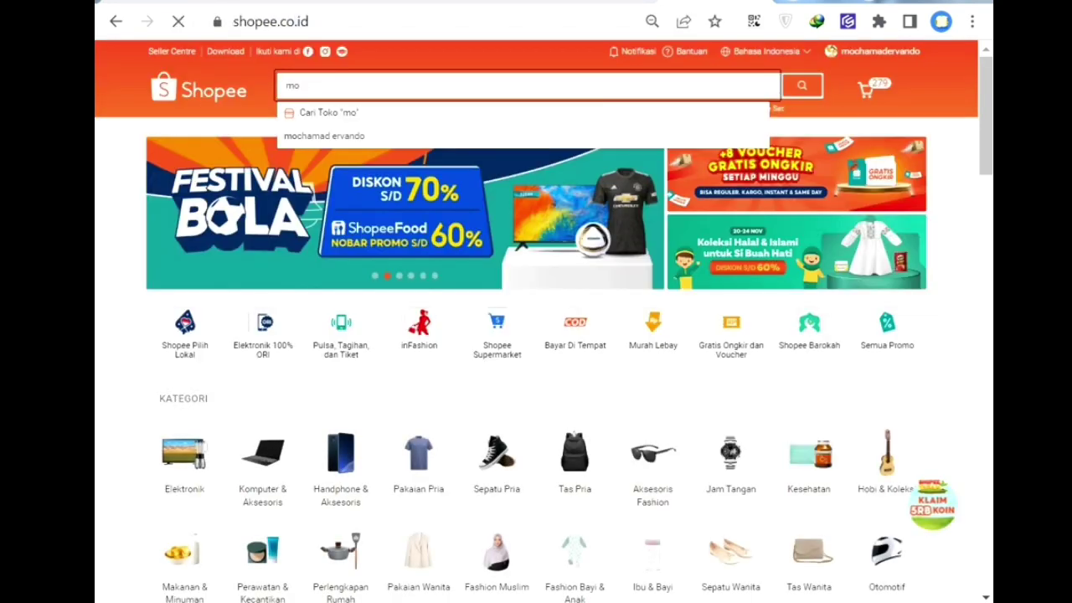
{"action": "type", "text": "chamad e"}
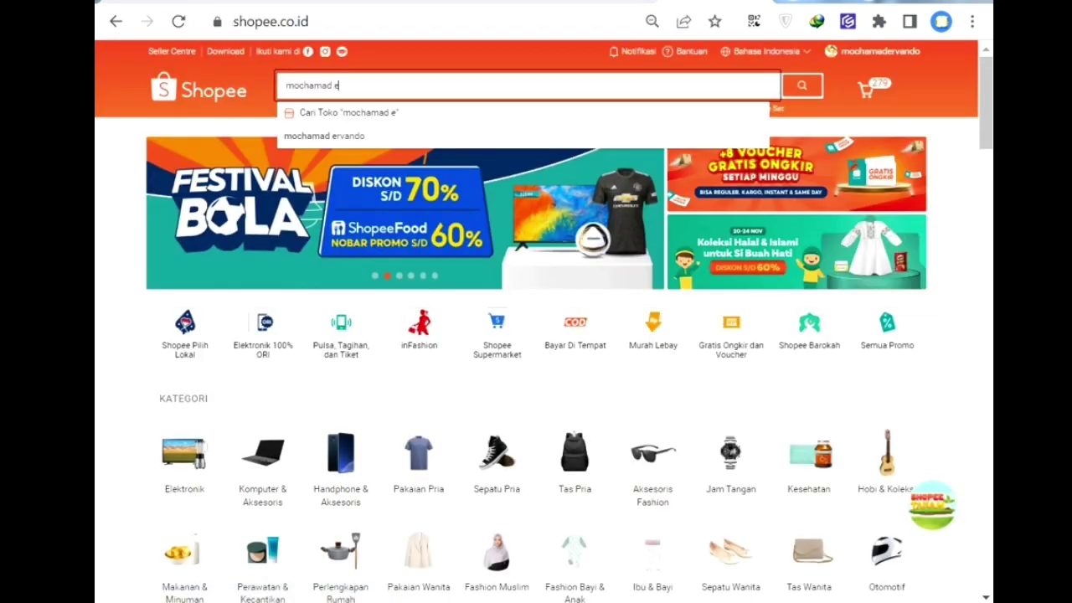
{"action": "type", "text": "rvando"}
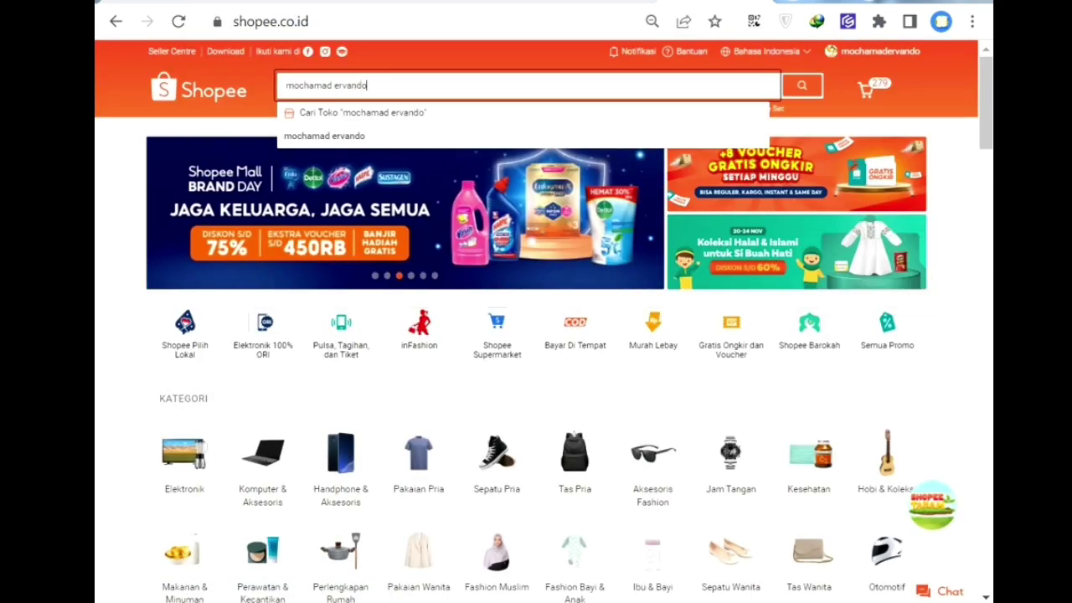
{"action": "key", "text": "Return"}
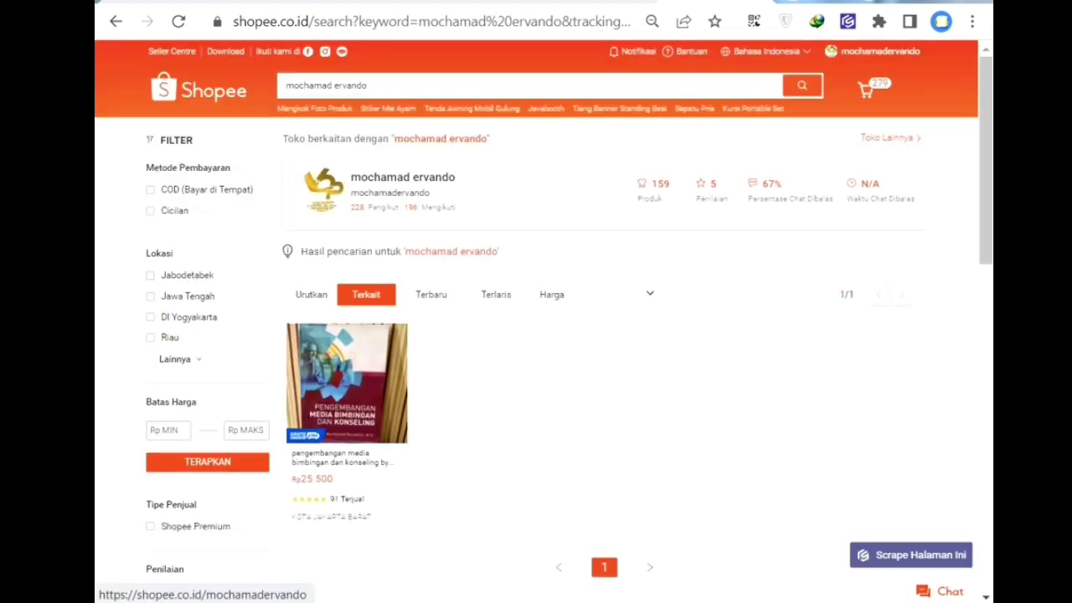
Open the creator's Shopee shop and list all its products under Semua Produk.
{"action": "left_click", "coordinate": [402, 178]}
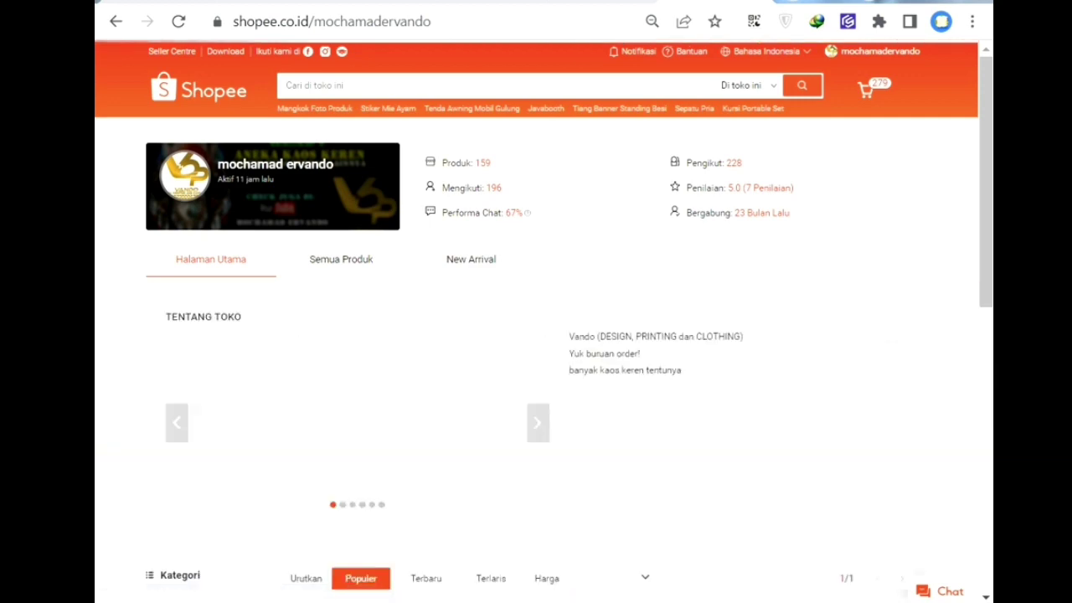
{"action": "scroll", "coordinate": [414, 180], "scroll_direction": "down", "scroll_amount": 2}
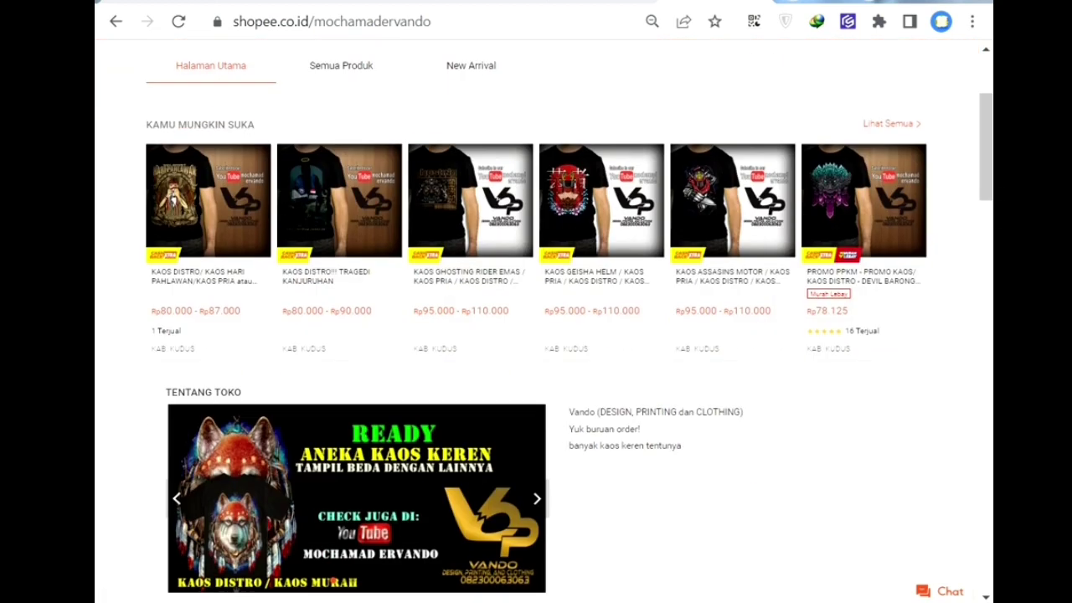
{"action": "scroll", "coordinate": [414, 180], "scroll_direction": "up", "scroll_amount": 1}
{"action": "left_click", "coordinate": [340, 163]}
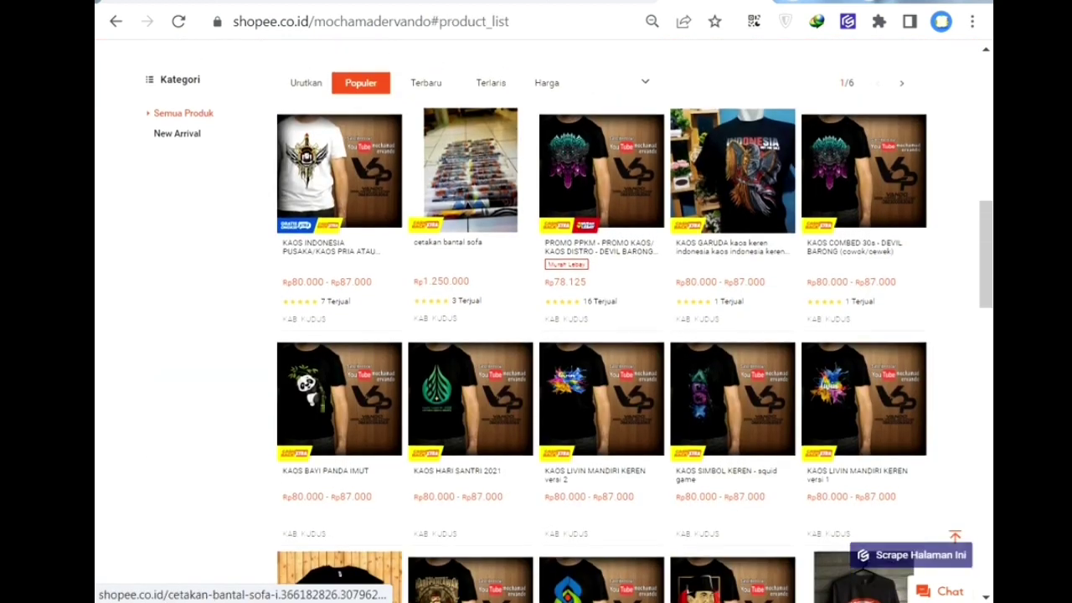
{"action": "scroll", "coordinate": [468, 352], "scroll_direction": "up", "scroll_amount": 5}
{"action": "scroll", "coordinate": [469, 352], "scroll_direction": "down", "scroll_amount": 2}
Sort the shop's products by Terbaru and browse the list.
{"action": "left_click", "coordinate": [425, 253]}
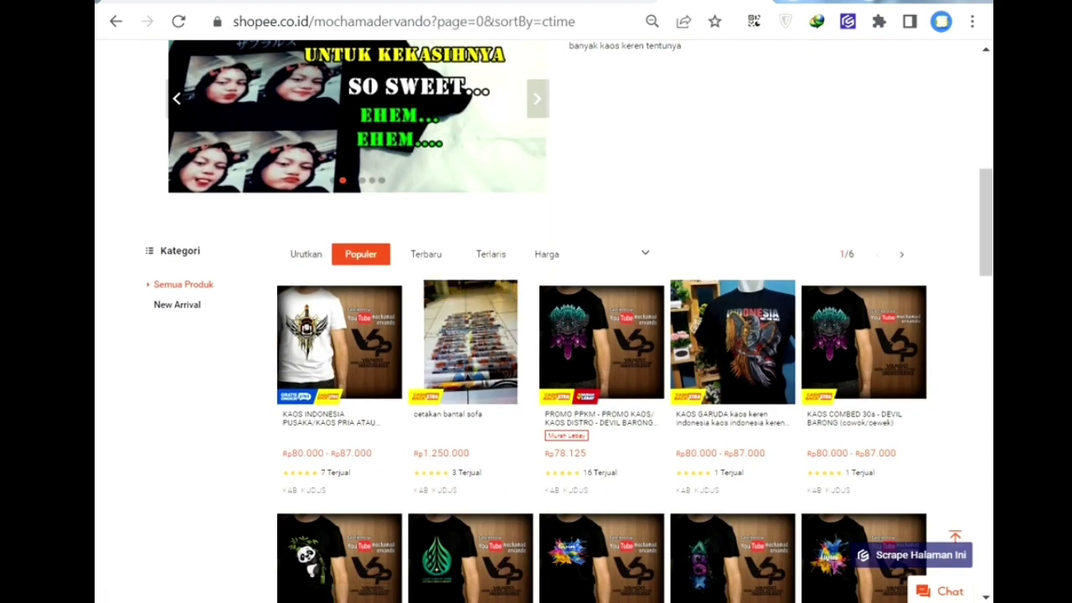
{"action": "scroll", "coordinate": [601, 343], "scroll_direction": "up", "scroll_amount": 4}
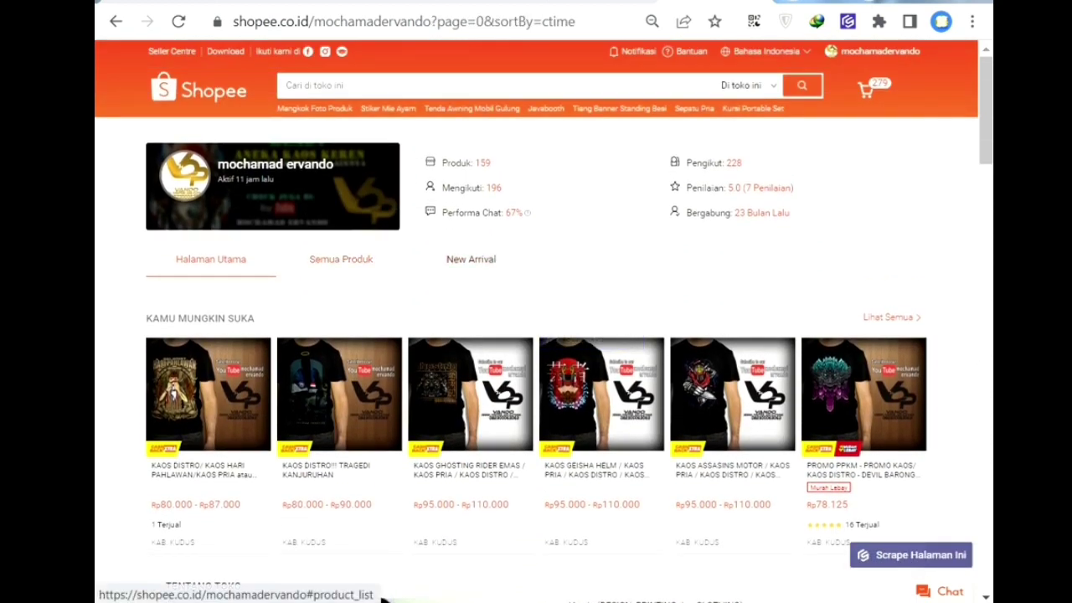
{"action": "left_click", "coordinate": [341, 260]}
{"action": "scroll", "coordinate": [456, 251], "scroll_direction": "down", "scroll_amount": 7}
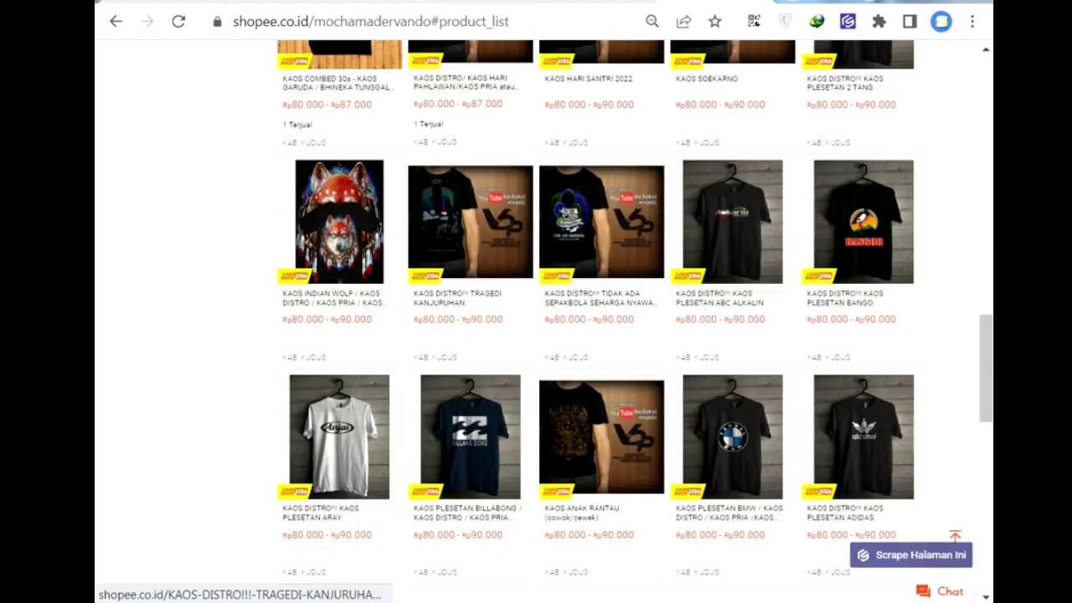
{"action": "scroll", "coordinate": [469, 218], "scroll_direction": "down", "scroll_amount": 3}
{"action": "scroll", "coordinate": [469, 217], "scroll_direction": "up", "scroll_amount": 15}
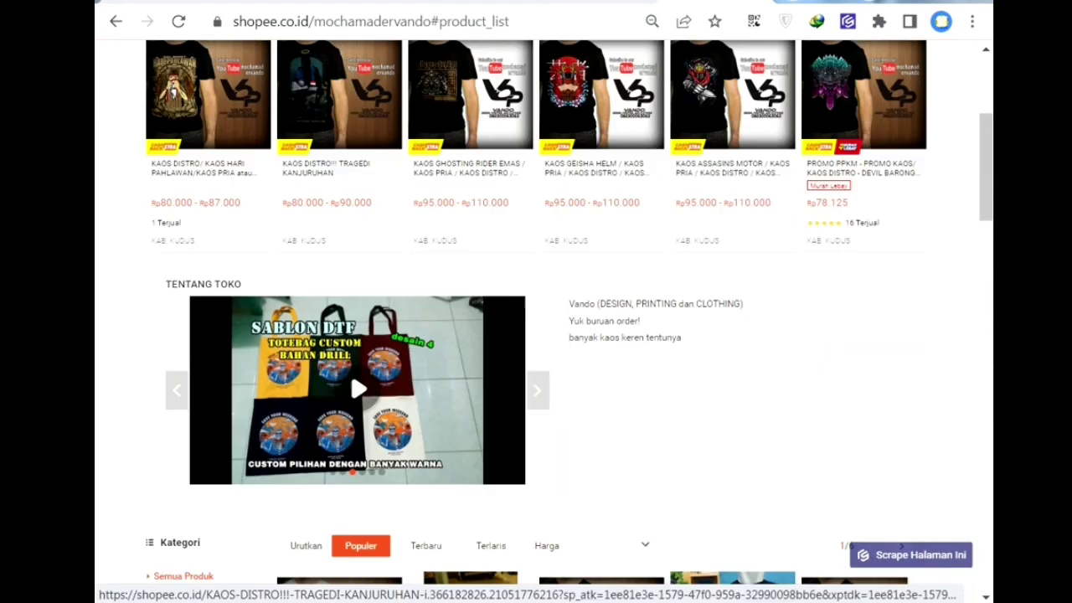
{"action": "scroll", "coordinate": [470, 376], "scroll_direction": "up", "scroll_amount": 4}
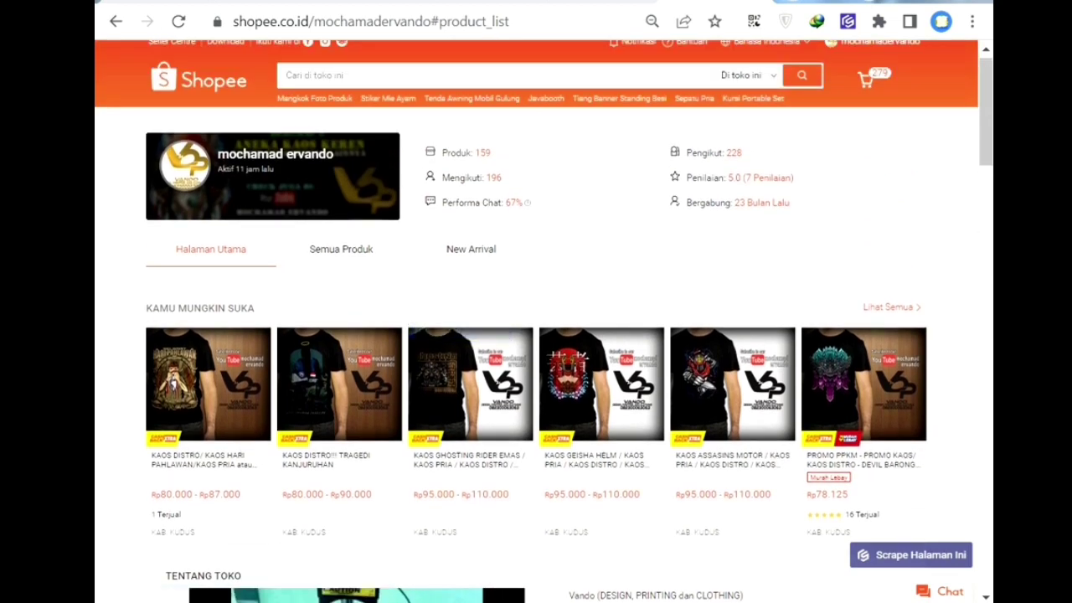
Navigate the browser to the Bukalapak site.
{"action": "key", "text": "ctrl+l"}
{"action": "type", "text": "buk"}
{"action": "key", "text": "Return"}
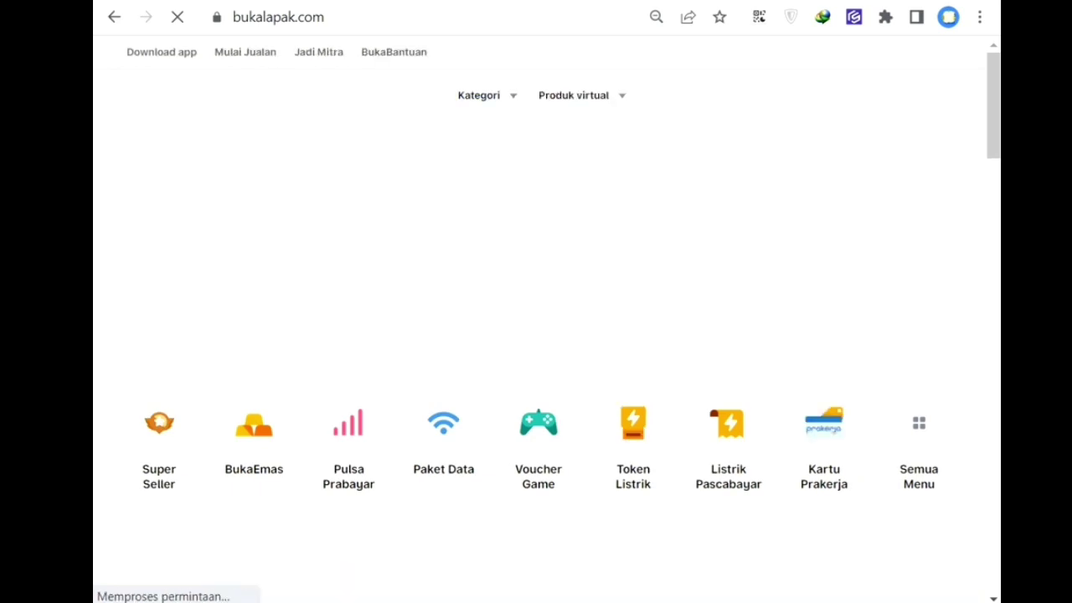
Search Bukalapak for the creator's name and browse the 15 T-shirt listings at Rp 95.000.
{"action": "type", "text": "mocahamd"}
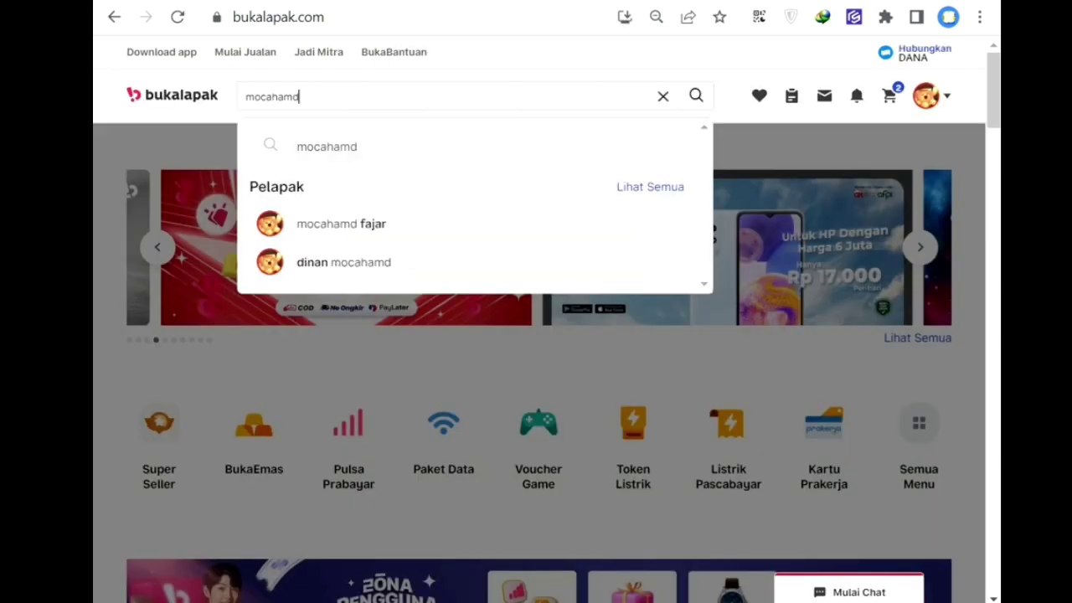
{"action": "key", "text": "BackSpace"}
{"action": "key", "text": "BackSpace"}
{"action": "key", "text": "BackSpace"}
{"action": "key", "text": "BackSpace"}
{"action": "key", "text": "BackSpace"}
{"action": "type", "text": "h"}
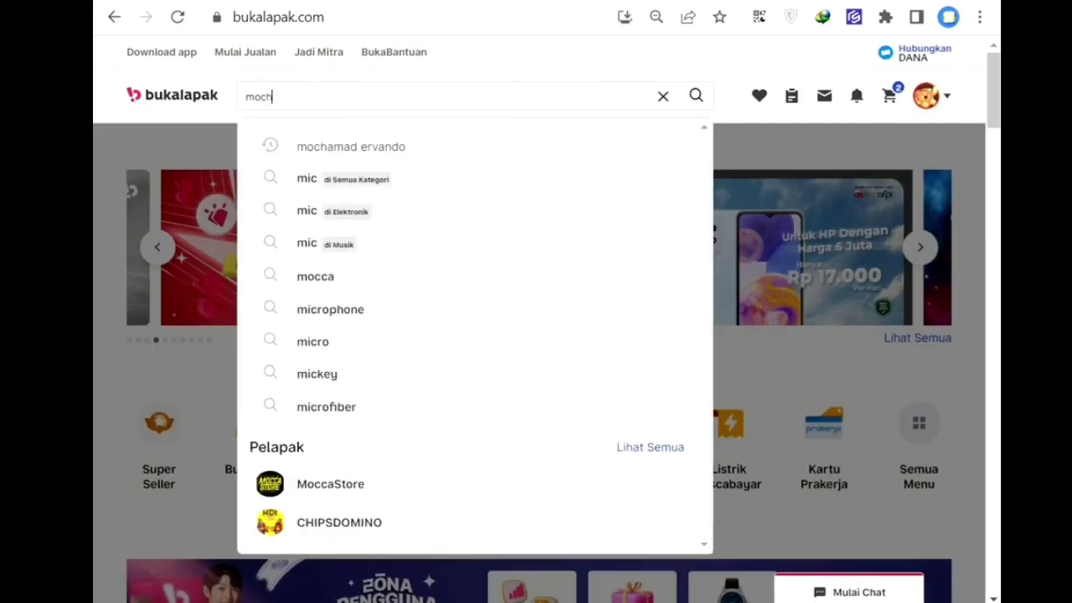
{"action": "type", "text": "amad ervando"}
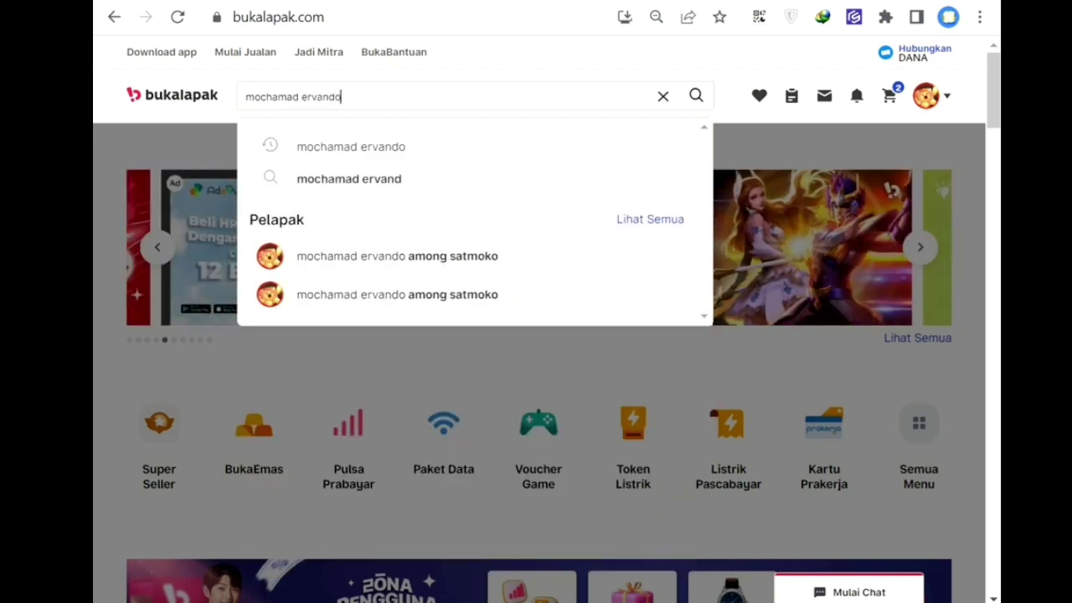
{"action": "key", "text": "Return"}
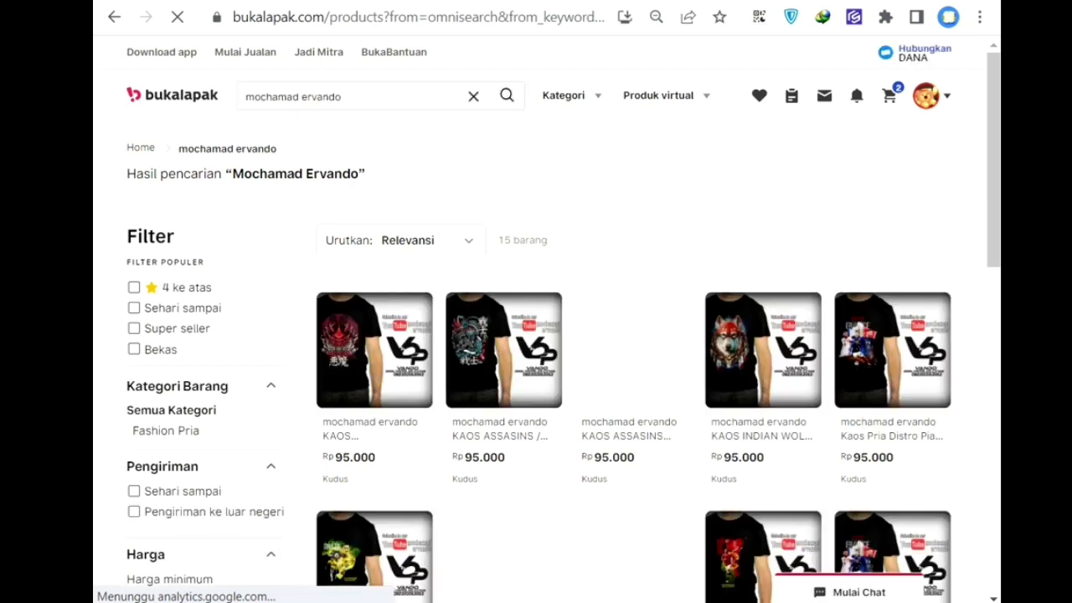
{"action": "scroll", "coordinate": [536, 351], "scroll_direction": "down", "scroll_amount": 3}
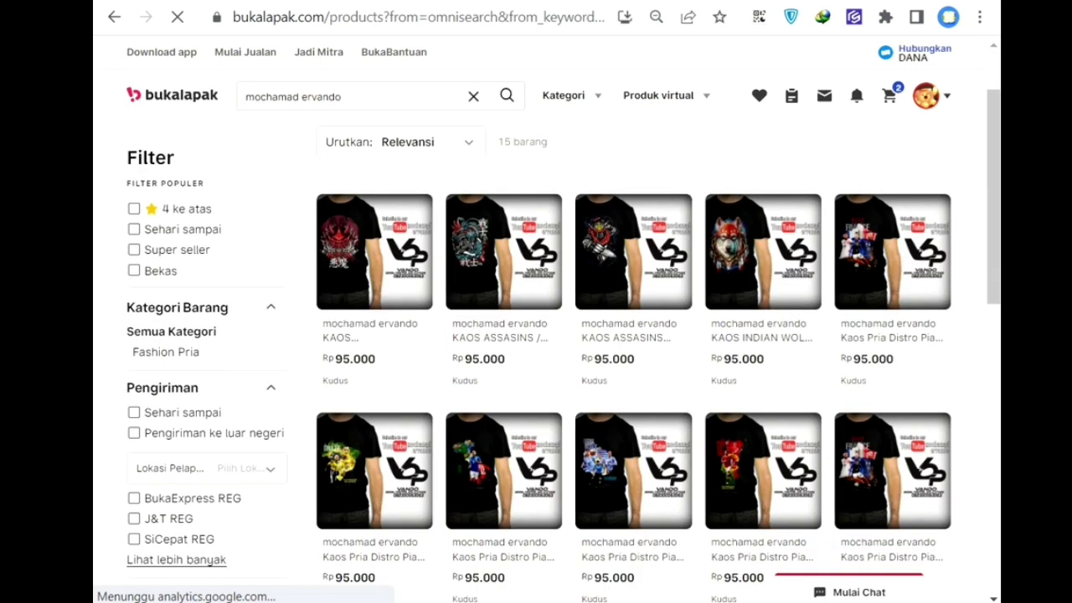
{"action": "scroll", "coordinate": [536, 352], "scroll_direction": "up", "scroll_amount": 1}
{"action": "scroll", "coordinate": [633, 360], "scroll_direction": "up", "scroll_amount": 2}
{"action": "scroll", "coordinate": [633, 359], "scroll_direction": "down", "scroll_amount": 4}
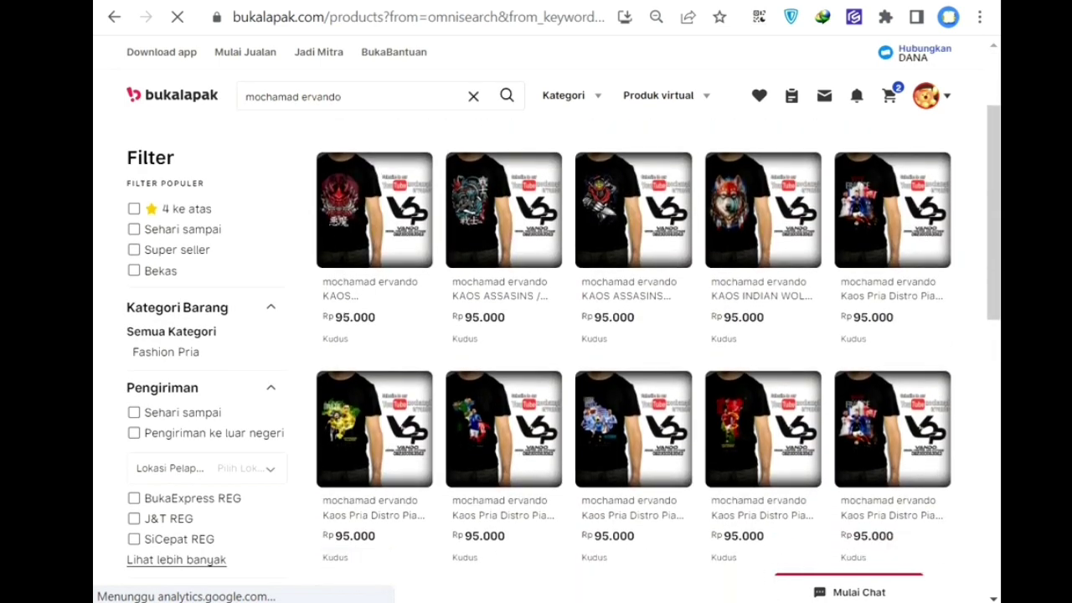
{"action": "scroll", "coordinate": [633, 360], "scroll_direction": "down", "scroll_amount": 3}
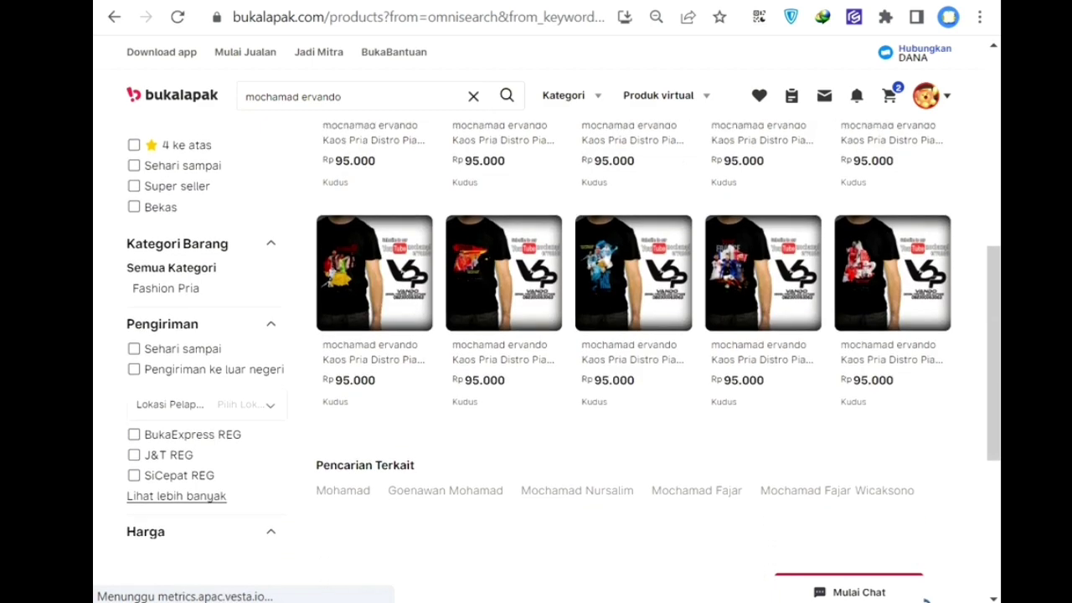
{"action": "scroll", "coordinate": [633, 360], "scroll_direction": "up", "scroll_amount": 3}
{"action": "scroll", "coordinate": [633, 360], "scroll_direction": "up", "scroll_amount": 3}
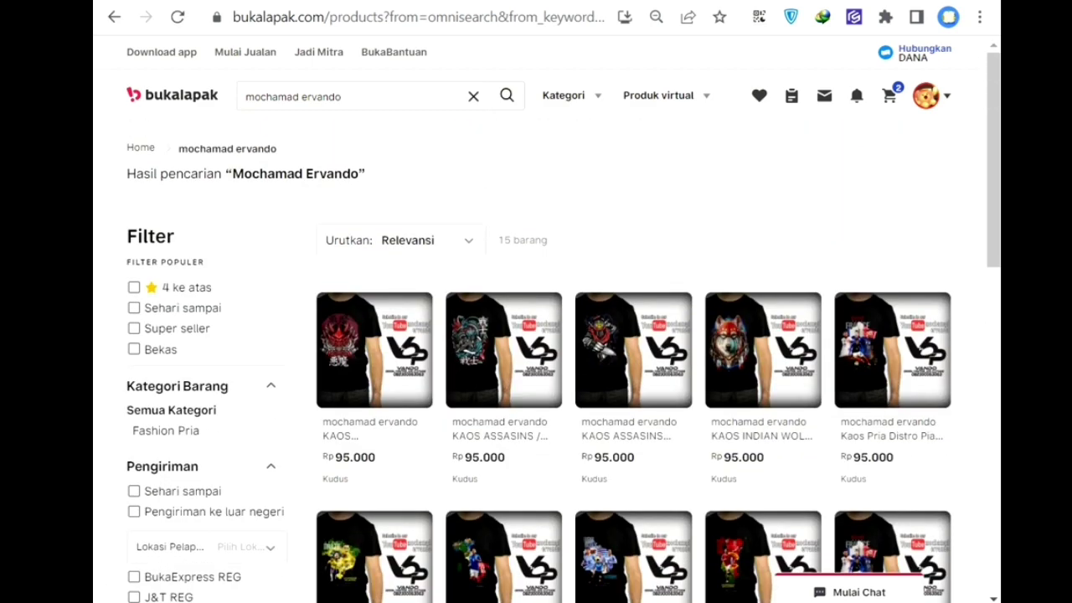
{"action": "key", "text": "ctrl+l"}
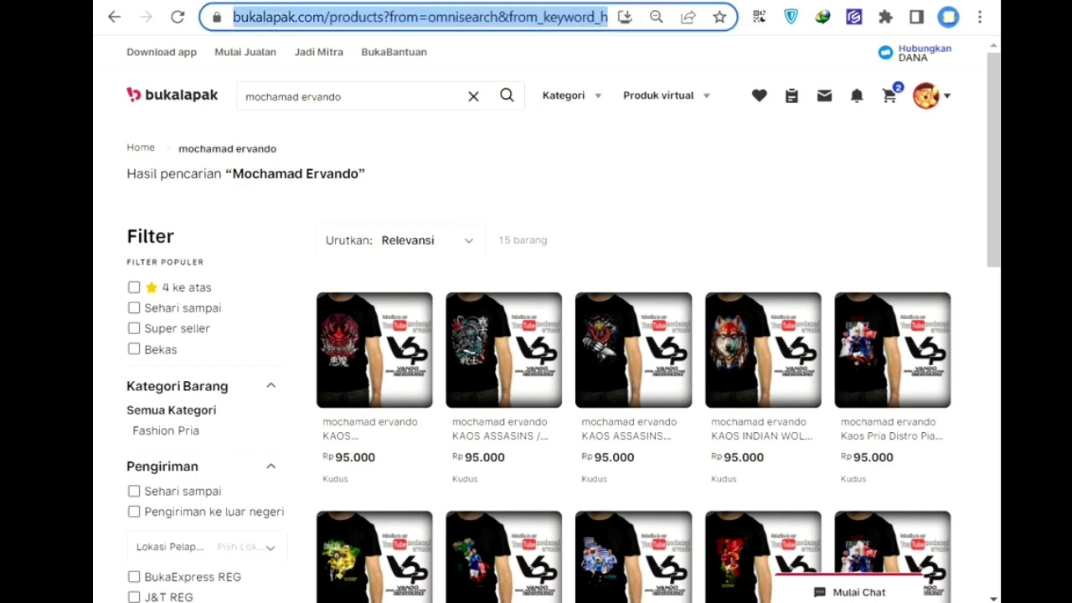